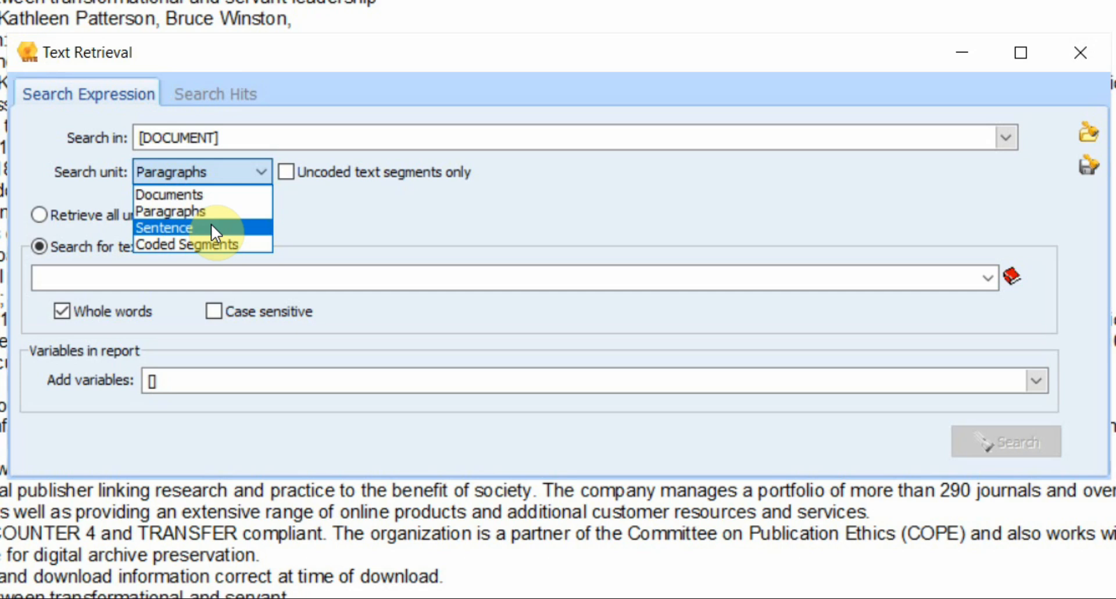
# - Set the search unit to Sentence and search for "Servant Leadership" Defin* Refer* State*
pyautogui.click(211, 227)
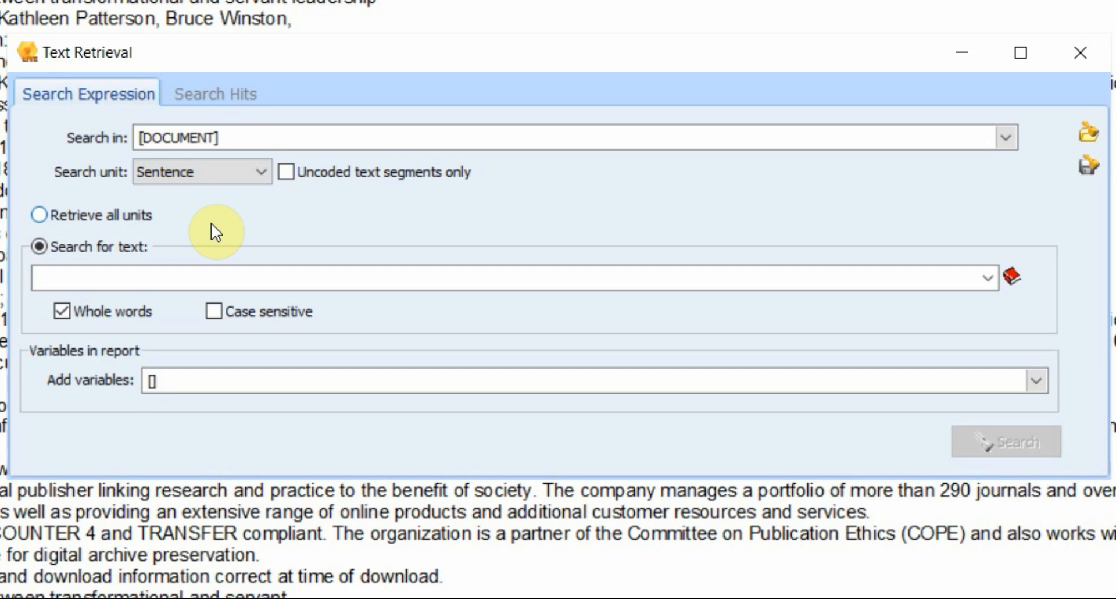
pyautogui.click(206, 282)
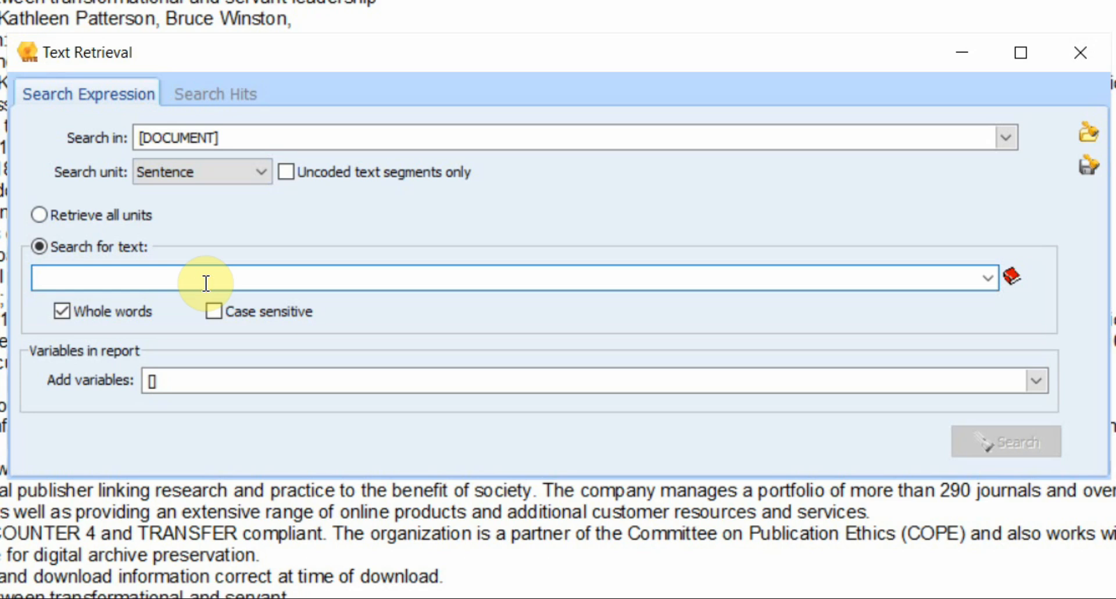
pyautogui.write('"Se')
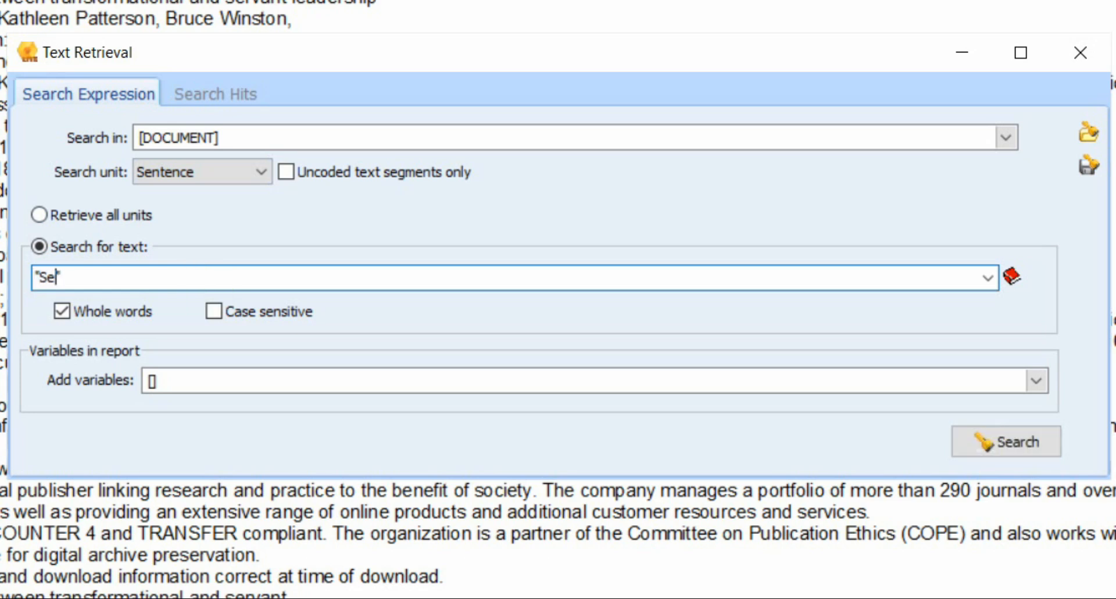
pyautogui.write('rvant Leadership" ')
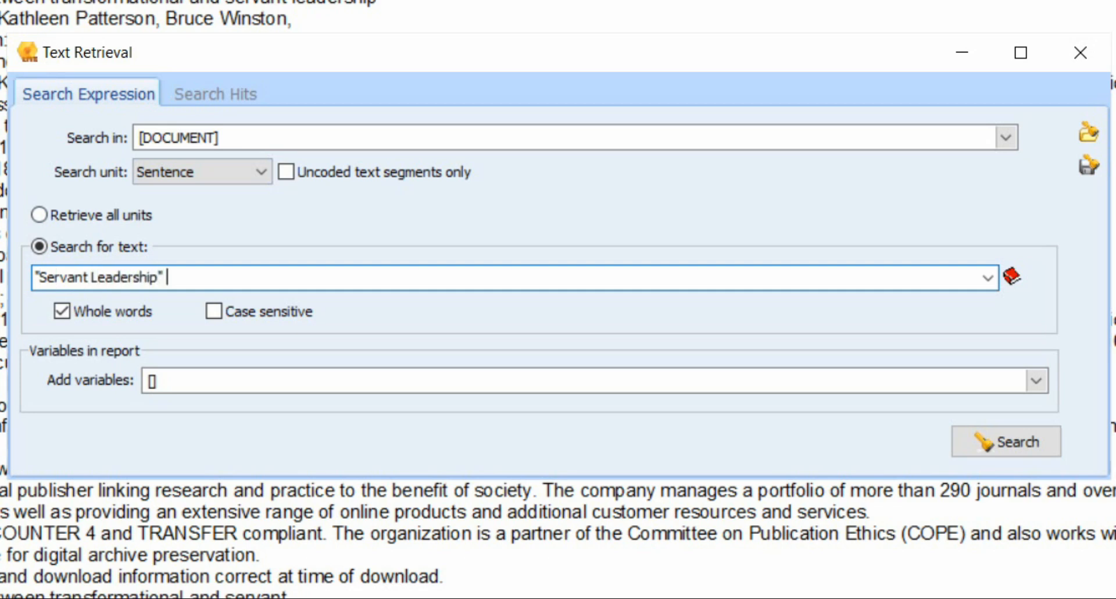
pyautogui.write('Defin* Refer')
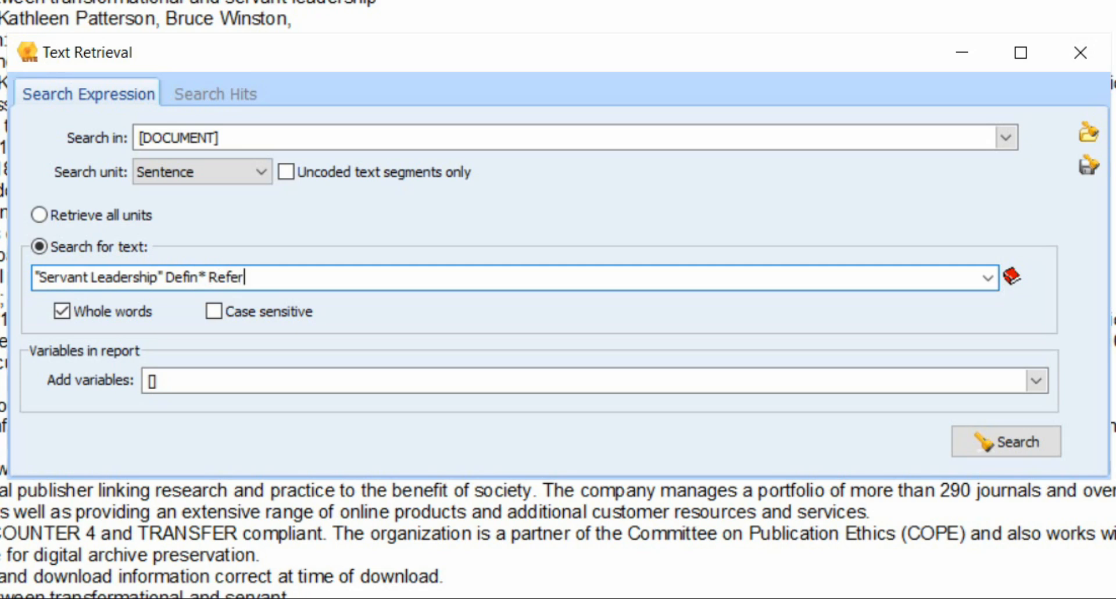
pyautogui.write('* State*')
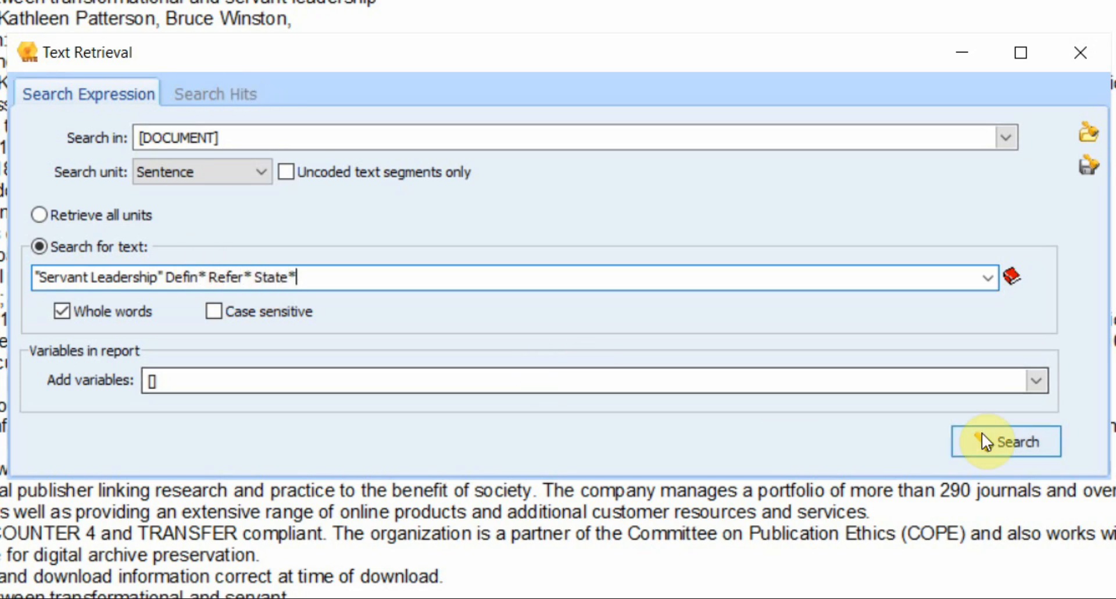
pyautogui.click(1037, 442)
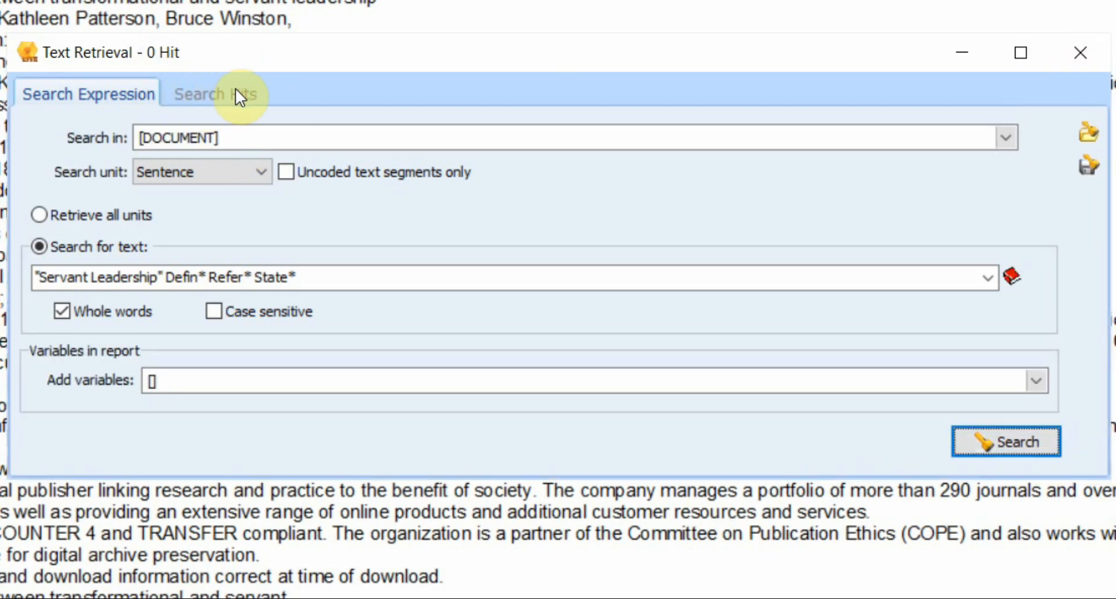
# - Insert AND operators between "Servant Leadership", Defin*, Refer* and State* in the search expression
pyautogui.click(172, 284)
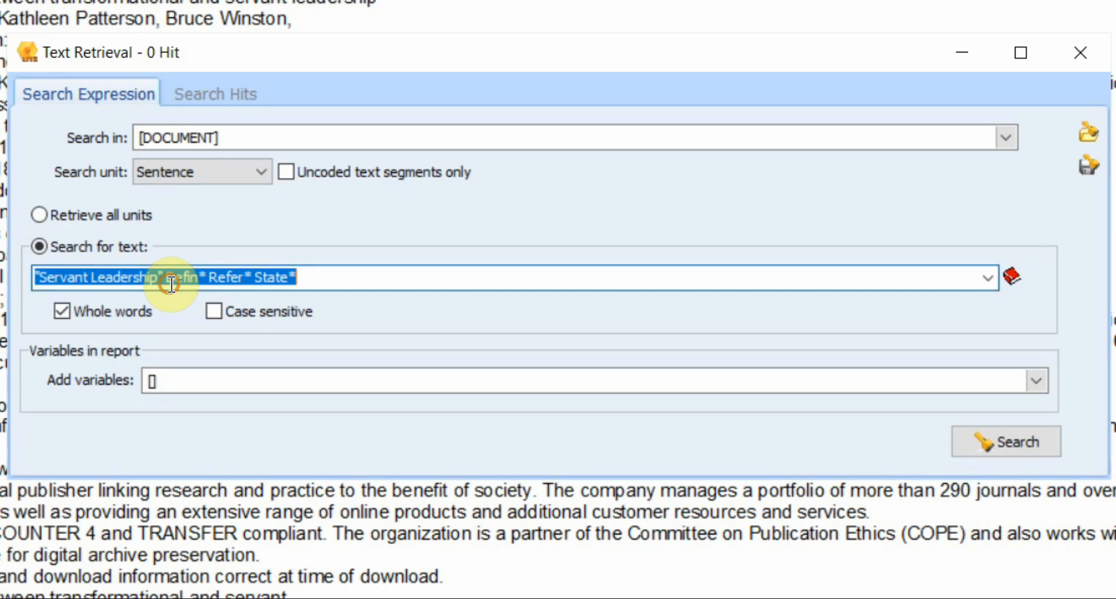
pyautogui.click(172, 284)
pyautogui.write('AND Defin* ')
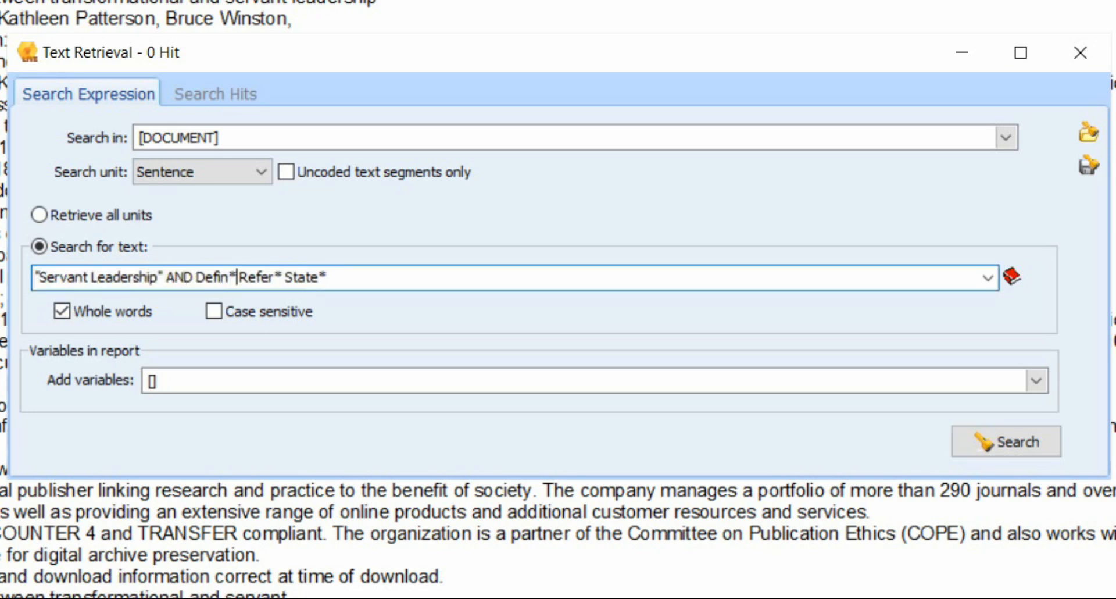
pyautogui.write('AND Refer*')
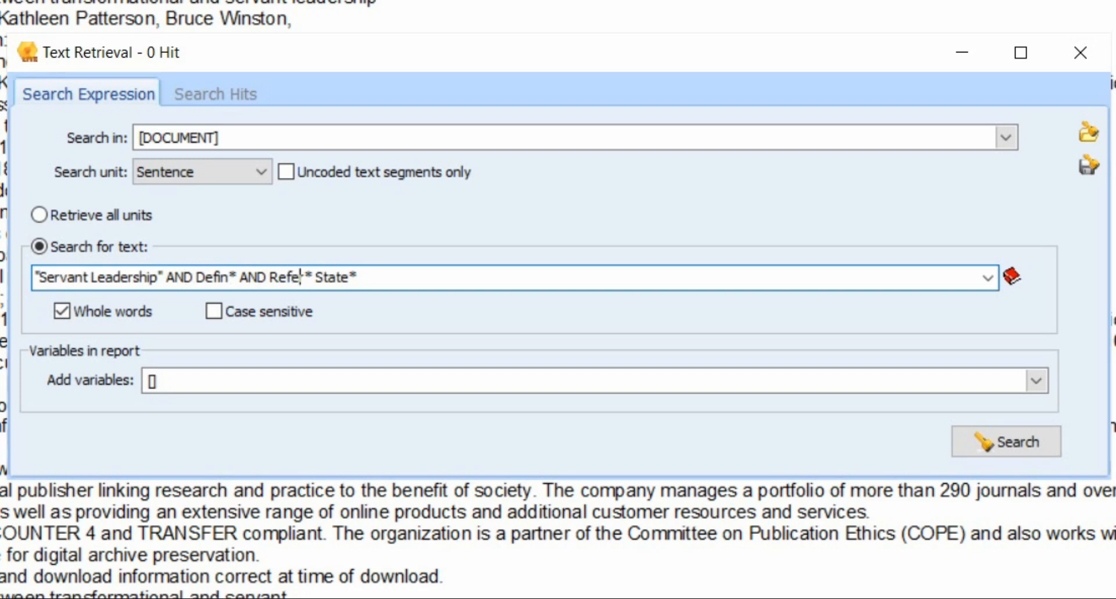
pyautogui.write(' AND')
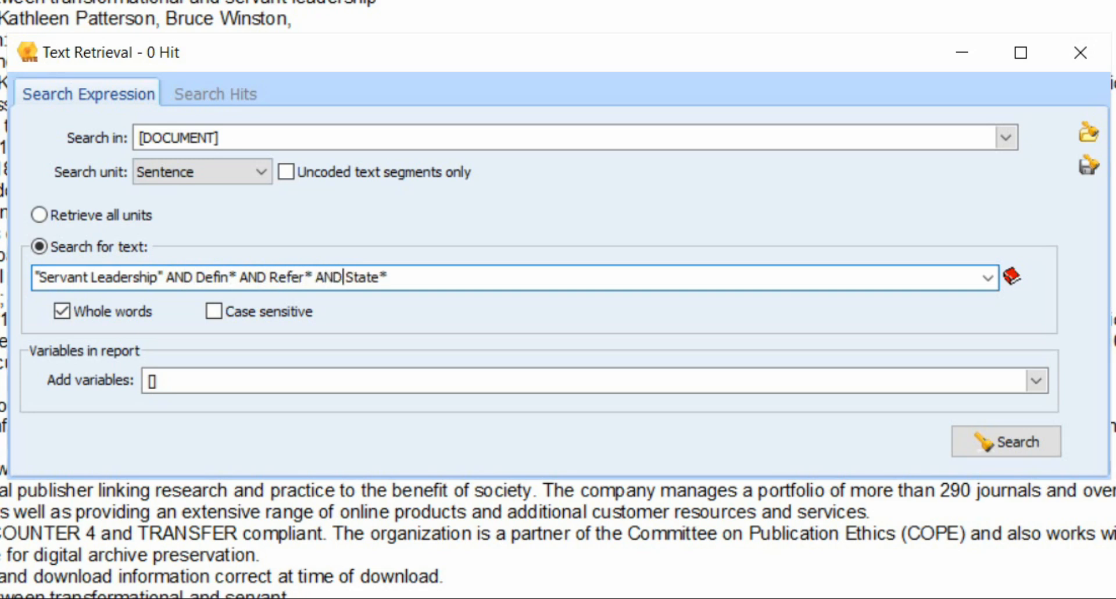
pyautogui.press('Right')
pyautogui.press('Right')
pyautogui.press('Right')
pyautogui.press('Right')
pyautogui.press('Right')
pyautogui.press('Right')
pyautogui.hotkey('shift', 'Left')
pyautogui.hotkey('shift', 'Left')
pyautogui.hotkey('shift', 'Left')
pyautogui.hotkey('shift', 'Left')
pyautogui.hotkey('shift', 'Left')
pyautogui.hotkey('shift', 'Left')
pyautogui.hotkey('shift', 'Left')
pyautogui.hotkey('shift', 'Left')
pyautogui.hotkey('shift', 'Left')
pyautogui.hotkey('shift', 'Left')
pyautogui.hotkey('shift', 'Left')
pyautogui.hotkey('shift', 'Left')
pyautogui.hotkey('shift', 'Left')
pyautogui.hotkey('shift', 'Left')
pyautogui.hotkey('shift', 'Left')
pyautogui.hotkey('shift', 'Left')
pyautogui.hotkey('shift', 'Left')
pyautogui.hotkey('shift', 'Left')
pyautogui.hotkey('shift', 'Left')
pyautogui.hotkey('shift', 'Left')
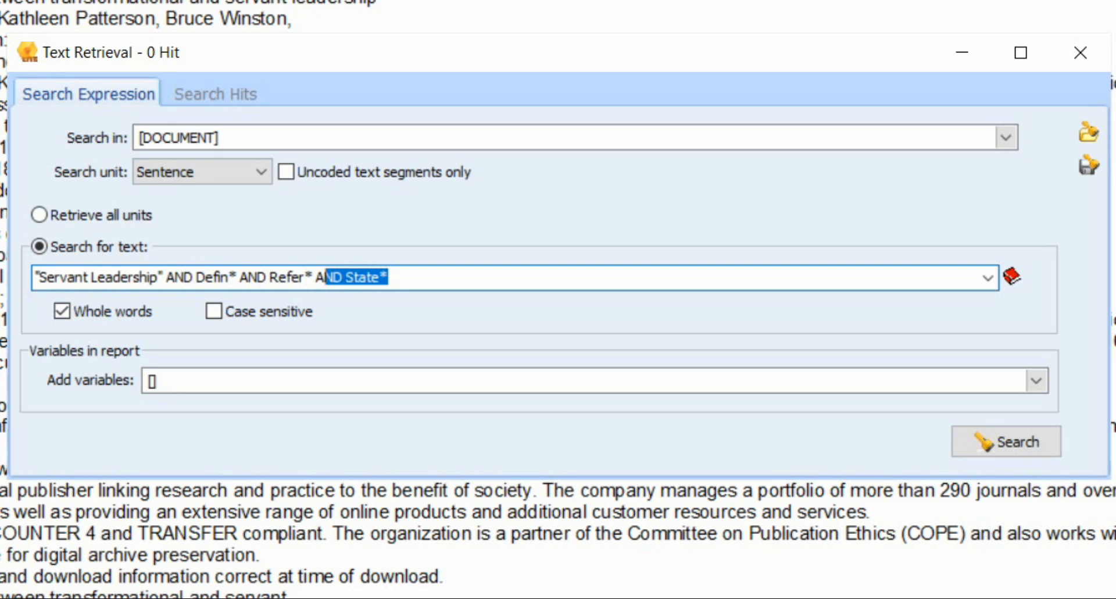
pyautogui.hotkey('shift', 'Left')
pyautogui.hotkey('shift', 'Left')
pyautogui.hotkey('shift', 'Left')
pyautogui.hotkey('shift', 'Left')
pyautogui.hotkey('shift', 'Left')
pyautogui.hotkey('shift', 'Left')
pyautogui.hotkey('shift', 'Left')
pyautogui.hotkey('shift', 'Left')
pyautogui.hotkey('shift', 'Left')
pyautogui.hotkey('shift', 'Left')
pyautogui.hotkey('shift', 'Left')
pyautogui.hotkey('shift', 'Left')
pyautogui.hotkey('shift', 'Left')
pyautogui.hotkey('shift', 'Left')
pyautogui.hotkey('shift', 'Left')
pyautogui.press('Left')
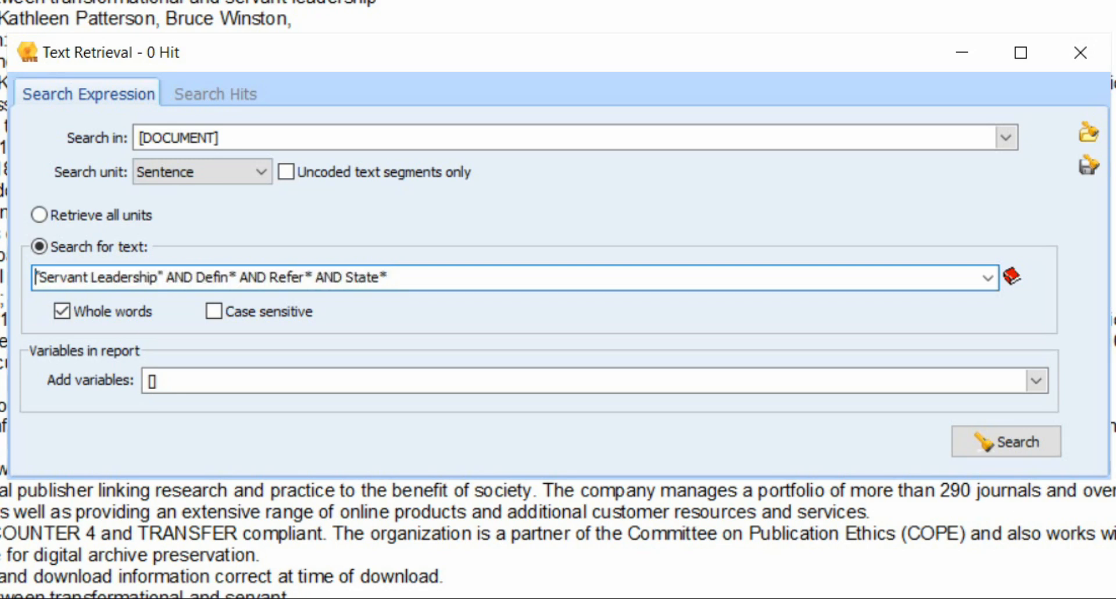
# - Insert an opening parenthesis before Defin* in the search expression
pyautogui.press('Right')
pyautogui.press('Right')
pyautogui.press('Right')
pyautogui.press('Right')
pyautogui.press('Right')
pyautogui.press('Right')
pyautogui.press('Right')
pyautogui.press('Right')
pyautogui.press('Right')
pyautogui.press('Right')
pyautogui.press('Right')
pyautogui.press('Right')
pyautogui.press('Right')
pyautogui.press('Right')
pyautogui.press('Right')
pyautogui.press('Right')
pyautogui.press('Right')
pyautogui.press('Right')
pyautogui.press('Right')
pyautogui.press('Right')
pyautogui.press('Right')
pyautogui.press('Right')
pyautogui.press('Right')
pyautogui.press('Right')
pyautogui.press('Right')
pyautogui.press('Right')
pyautogui.press('Right')
pyautogui.press('Right')
pyautogui.press('Right')
pyautogui.press('Left')
pyautogui.press('Left')
pyautogui.press('Left')
pyautogui.press('Left')
pyautogui.write('(')
# - Replace the AND operators between Defin*, Refer* and State* with OR
pyautogui.press('Right')
pyautogui.press('Right')
pyautogui.press('Right')
pyautogui.press('Right')
pyautogui.press('Right')
pyautogui.press('Right')
pyautogui.press('Right')
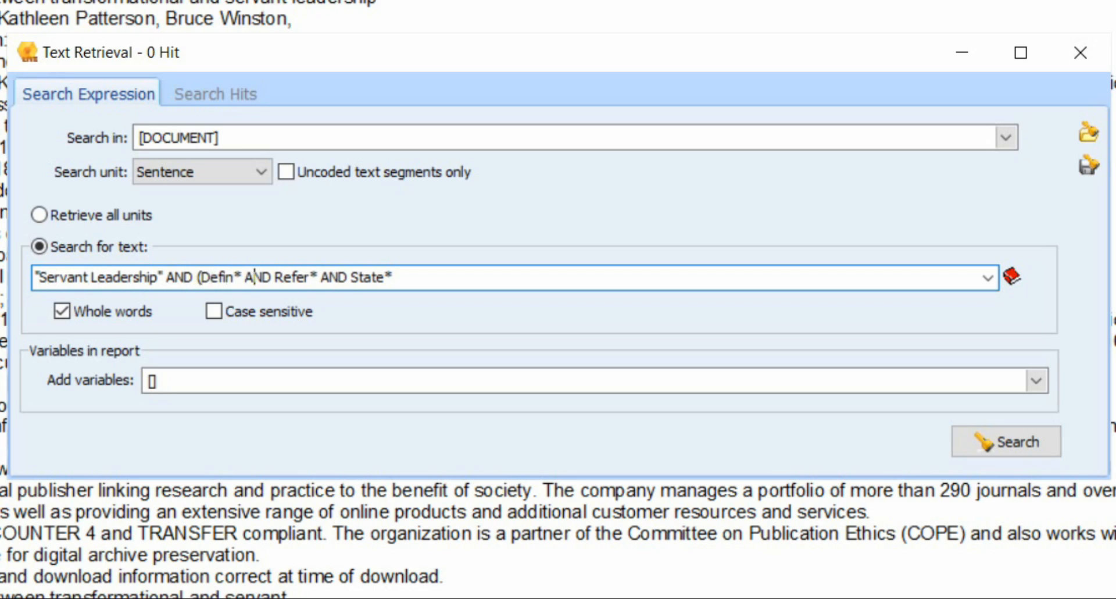
pyautogui.hotkey('shift', 'Right')
pyautogui.hotkey('shift', 'Right')
pyautogui.hotkey('shift', 'Right')
pyautogui.write('OR')
pyautogui.press('Right')
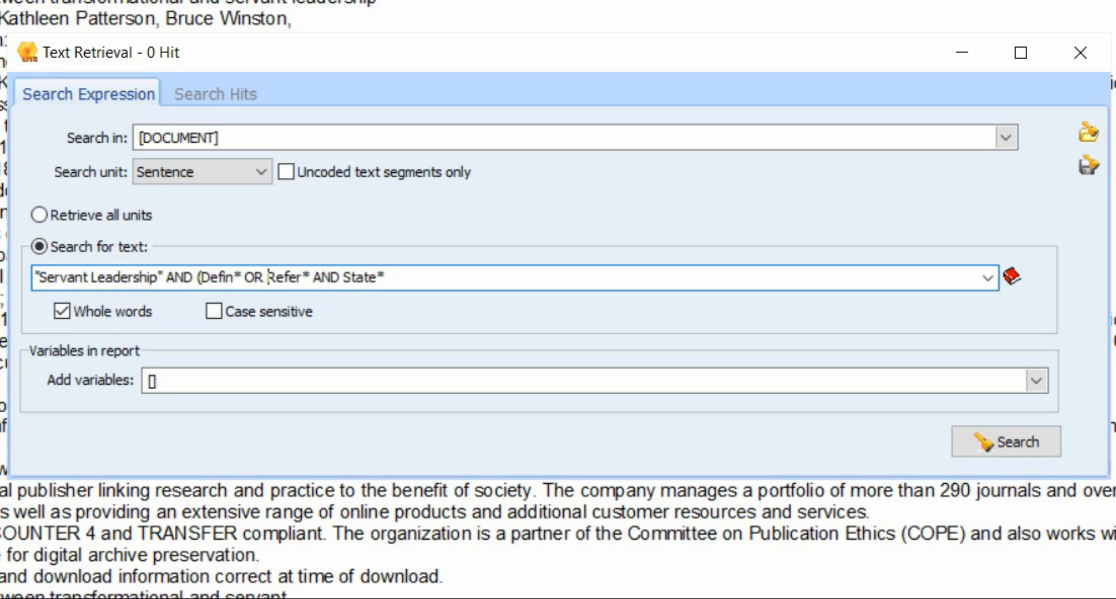
pyautogui.hotkey('shift', 'Right')
pyautogui.hotkey('shift', 'Right')
pyautogui.hotkey('shift', 'Right')
pyautogui.write('OR')
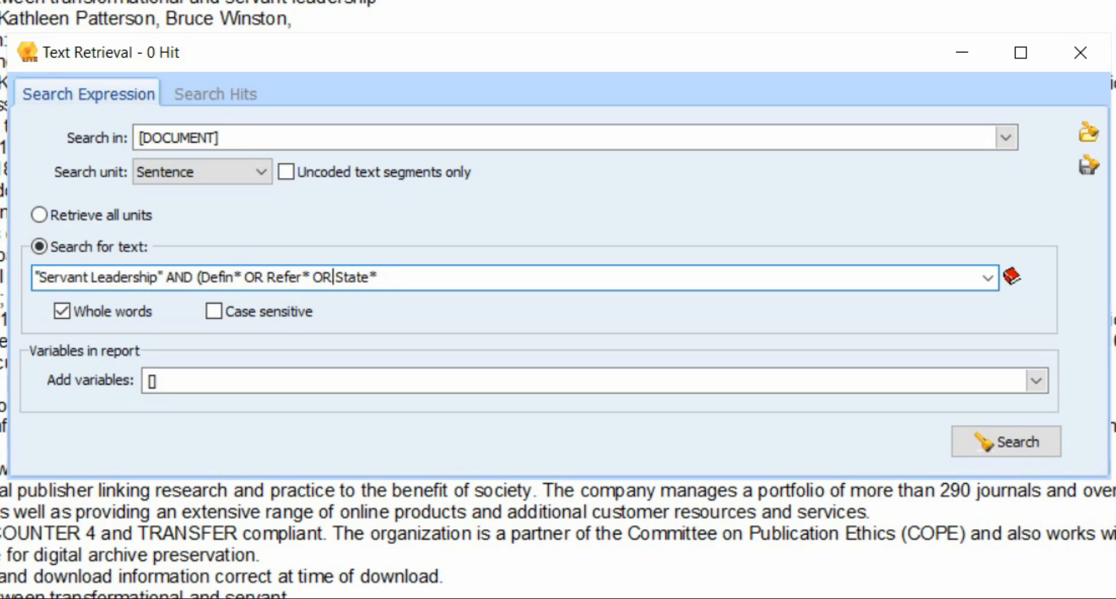
# - Close the parenthesis after State* at the end of the search expression
pyautogui.press('Right')
pyautogui.press('Right')
pyautogui.press('Right')
pyautogui.press('Right')
pyautogui.press('Right')
pyautogui.press('Right')
pyautogui.press('Right')
pyautogui.write(')')
# - Review the quoted phrase and the parenthesized group of alternatives in the search expression
pyautogui.moveTo(197, 277); pyautogui.dragTo(311, 260)
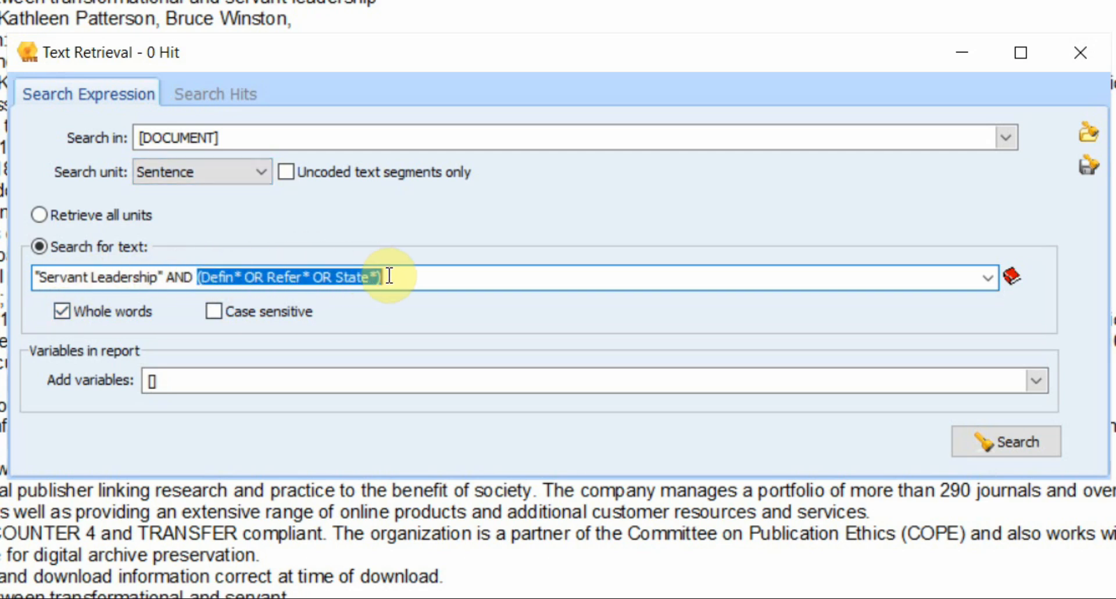
pyautogui.click(214, 276)
pyautogui.moveTo(214, 276); pyautogui.dragTo(366, 277)
pyautogui.click(166, 276)
pyautogui.moveTo(166, 276); pyautogui.dragTo(35, 277)
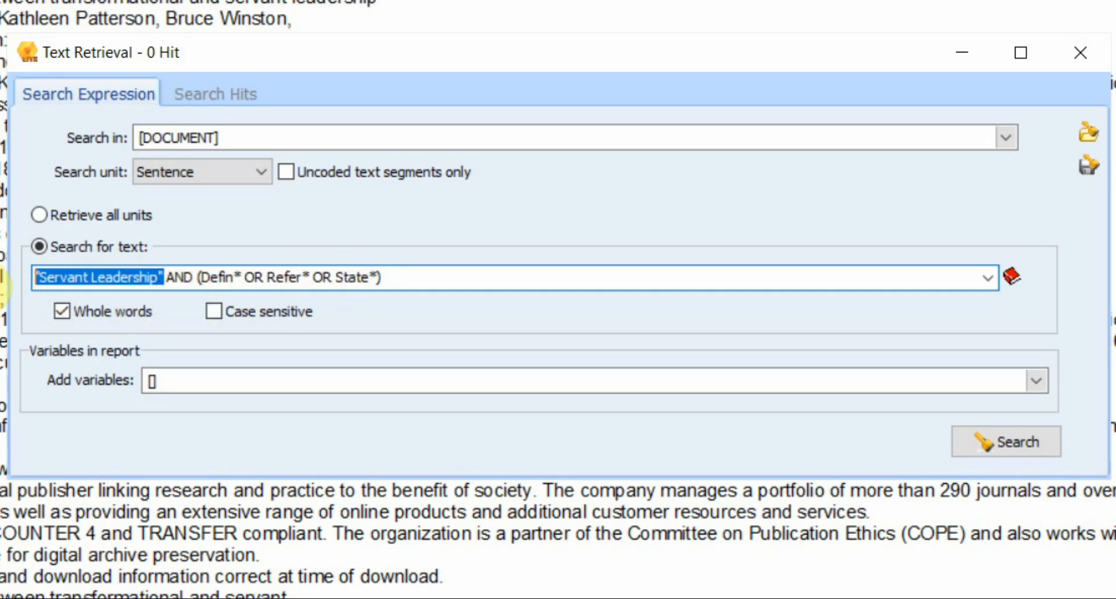
pyautogui.click(147, 278)
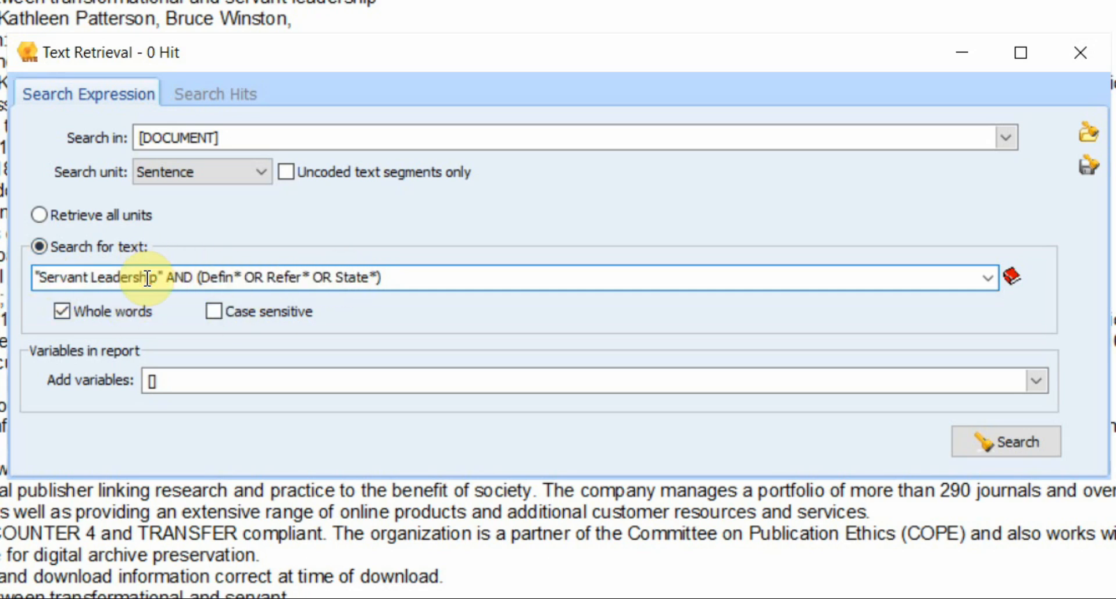
pyautogui.moveTo(45, 277); pyautogui.dragTo(386, 250)
pyautogui.click(194, 277)
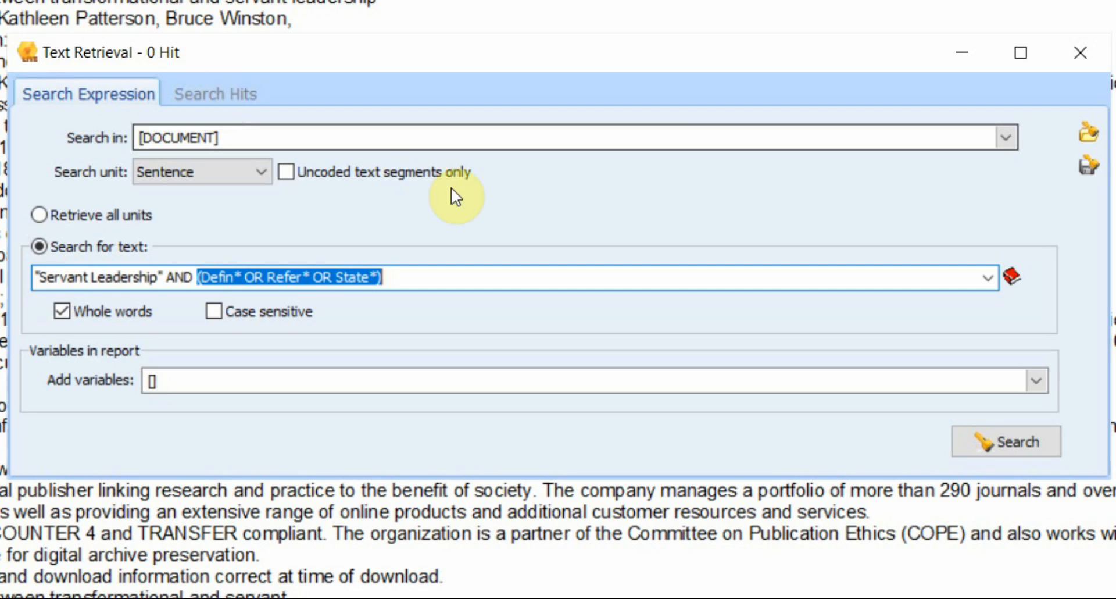
# - Run the sentence search, recheck its expression and return to the list of hits
pyautogui.click(1018, 445)
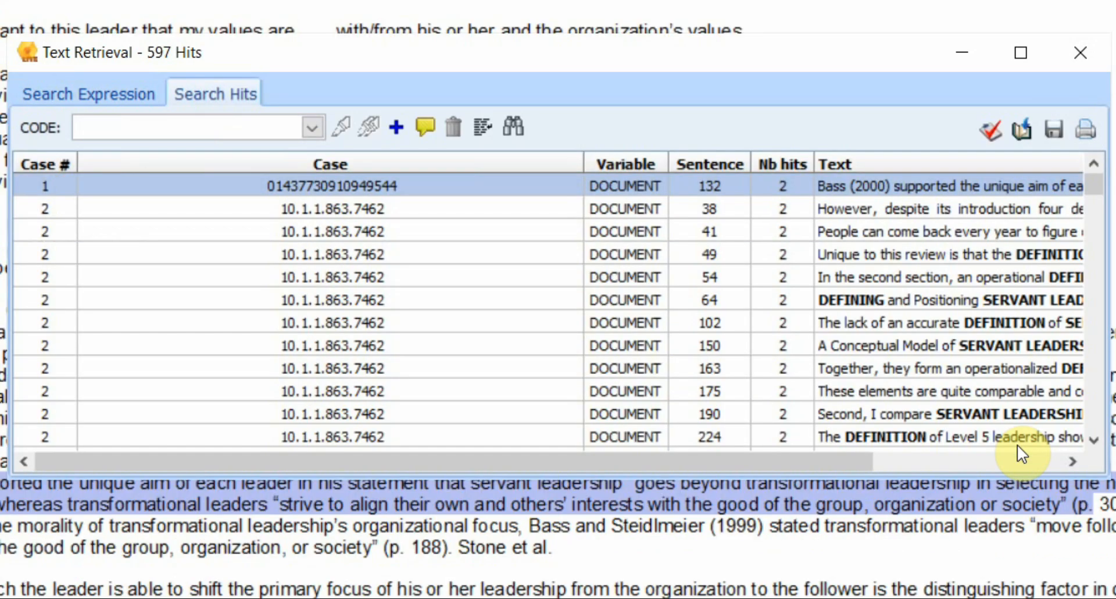
pyautogui.click(106, 93)
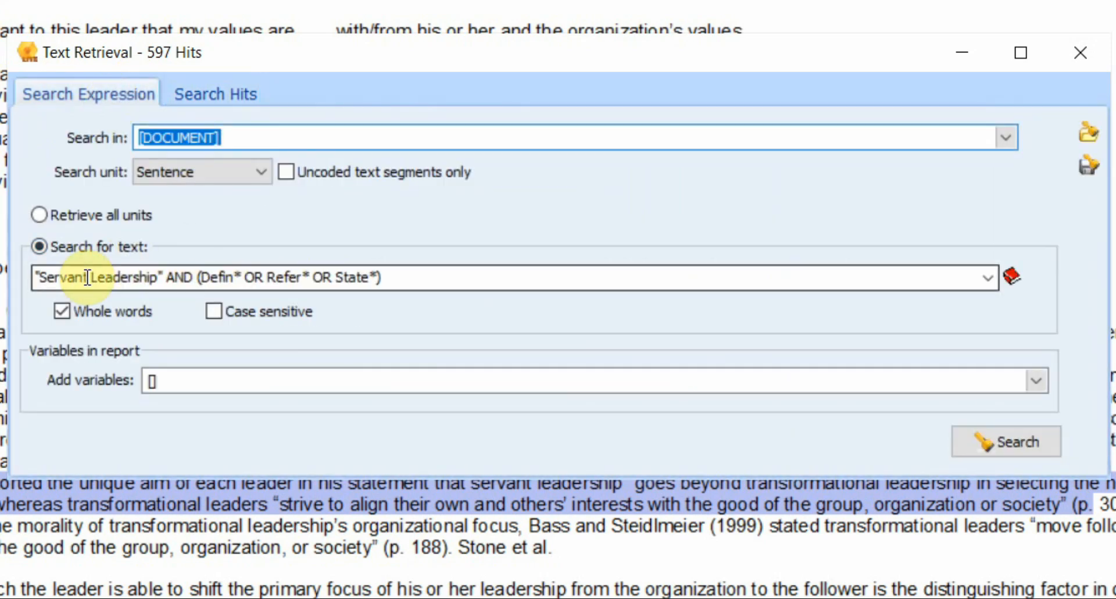
pyautogui.click(38, 274)
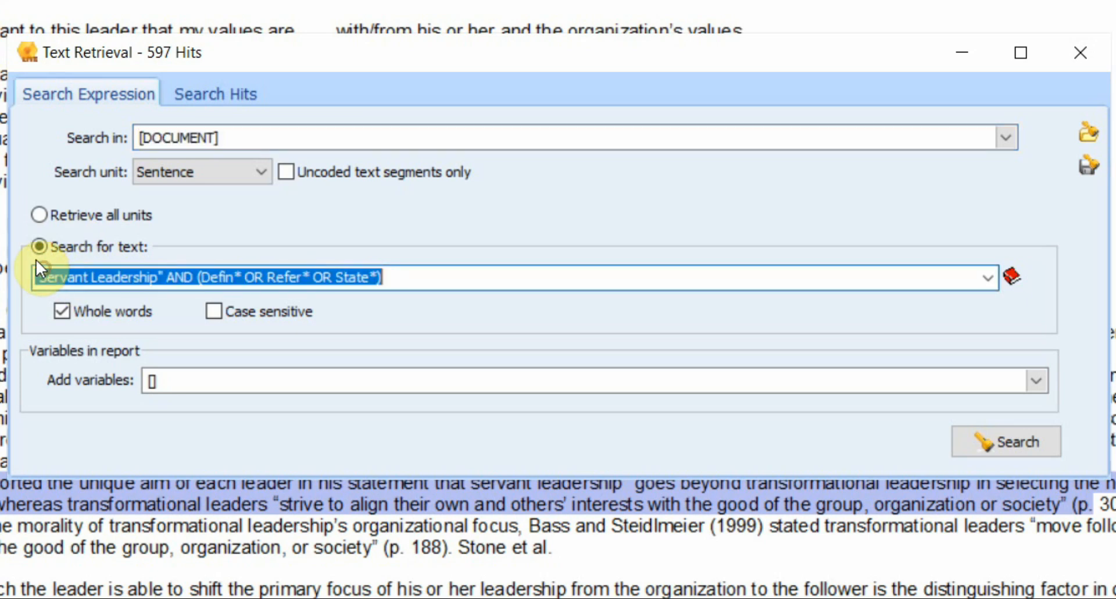
pyautogui.click(217, 274)
pyautogui.click(200, 96)
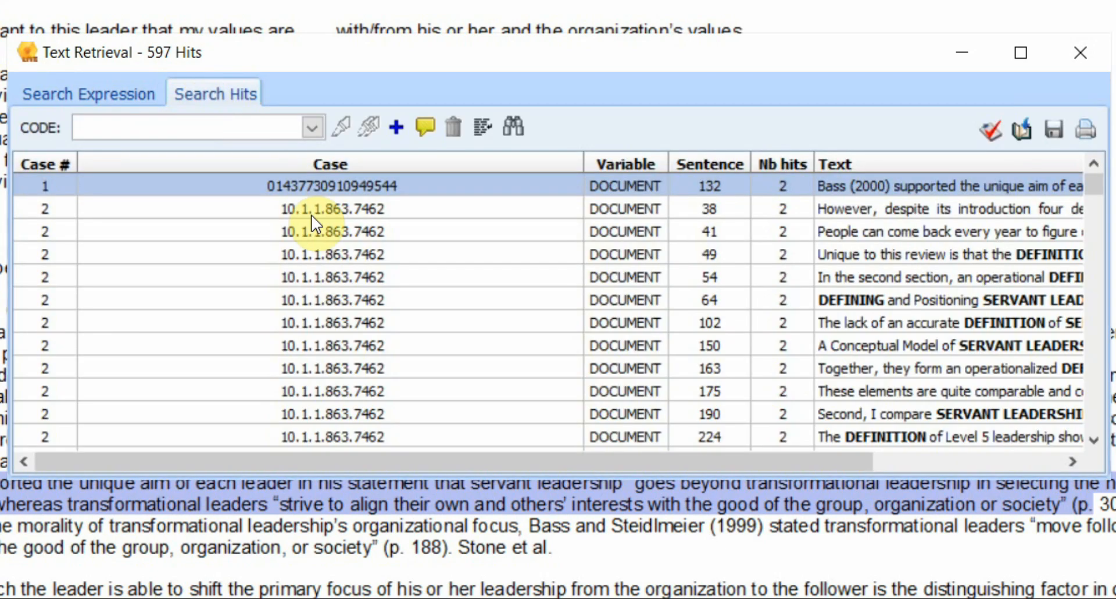
# - Inspect several hits from the second case in their document context
pyautogui.click(946, 205)
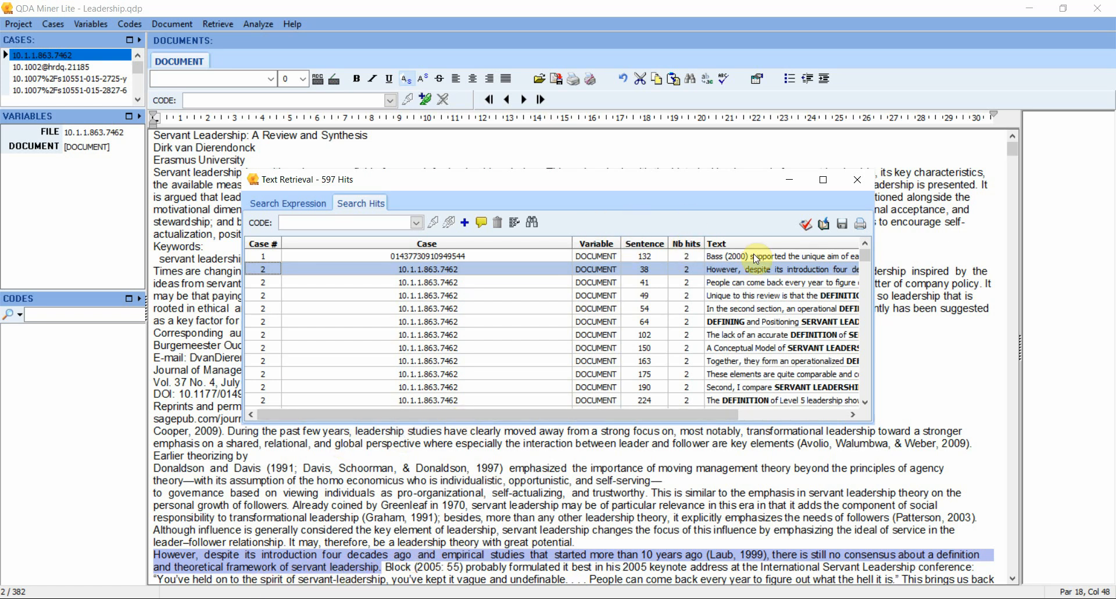
pyautogui.click(759, 282)
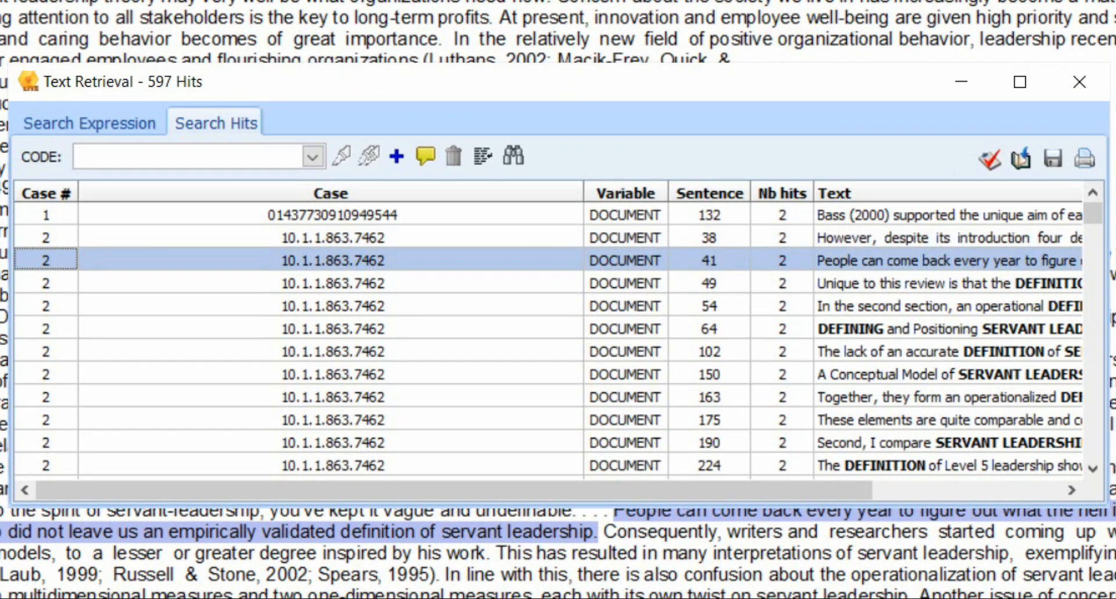
pyautogui.click(890, 286)
pyautogui.click(891, 329)
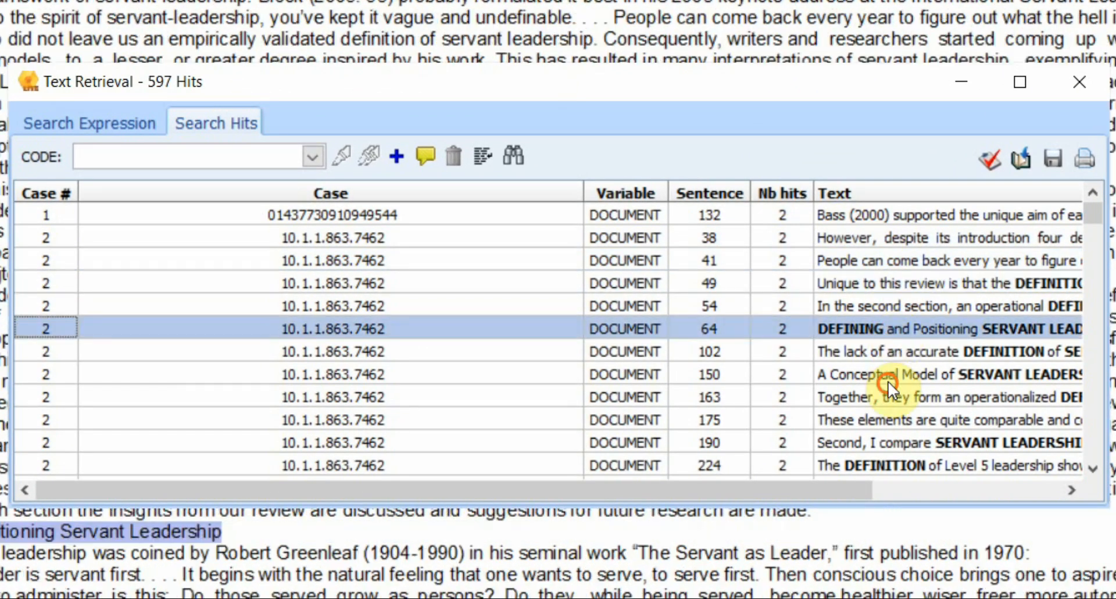
pyautogui.click(886, 397)
pyautogui.click(884, 420)
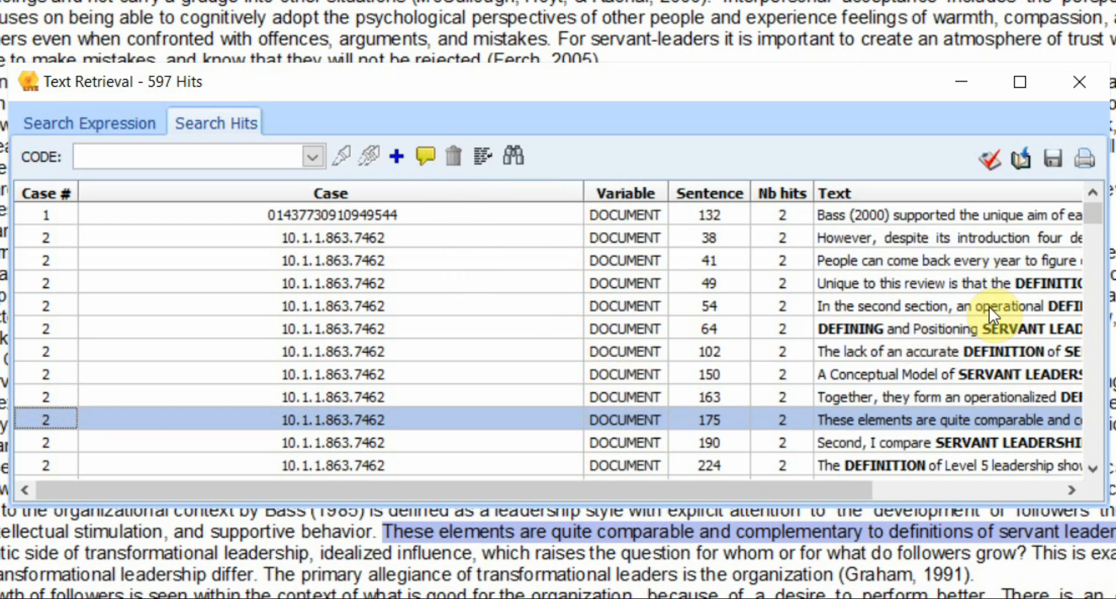
pyautogui.moveTo(1093, 211)
pyautogui.mouseDown()
pyautogui.moveTo(1087, 461)
pyautogui.moveTo(1095, 213)
pyautogui.moveTo(1107, 213)
pyautogui.mouseUp()
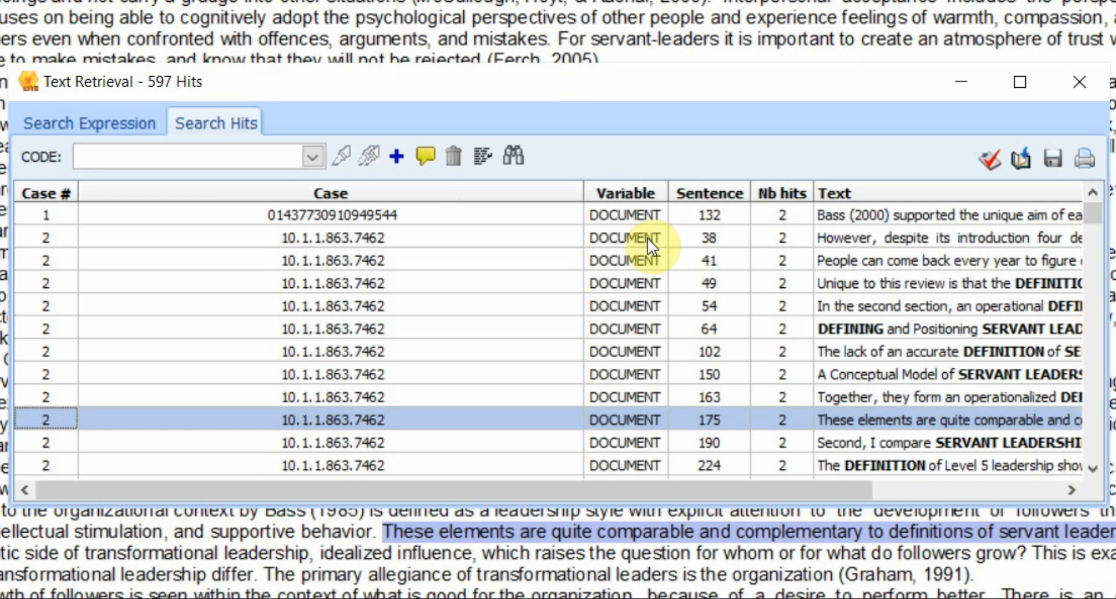
# - Create a new code named Definitions under the category SL
pyautogui.click(313, 155)
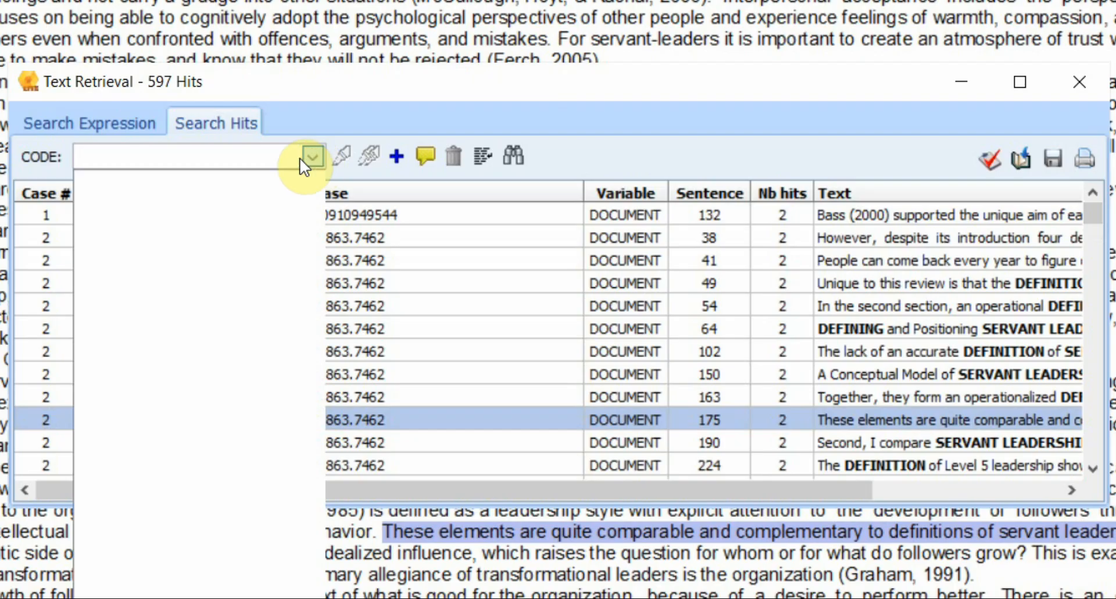
pyautogui.click(160, 159)
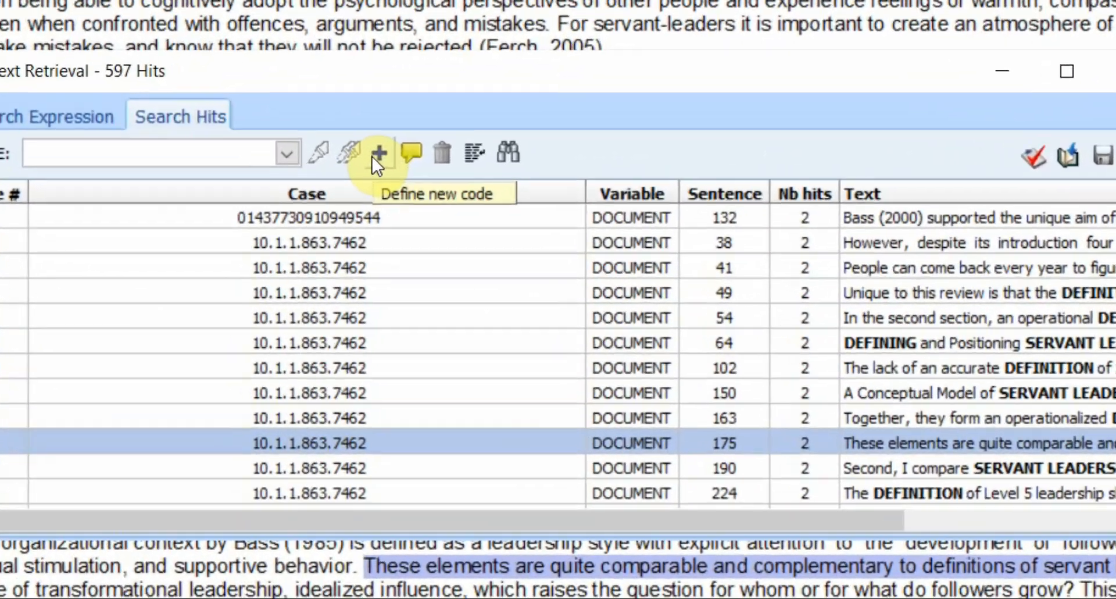
pyautogui.click(437, 200)
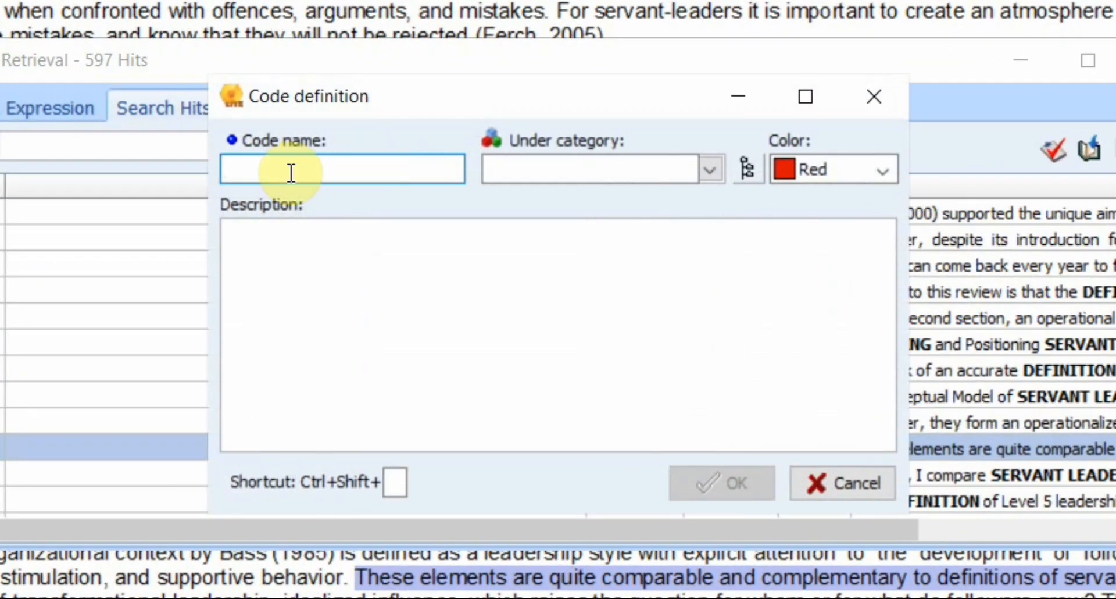
pyautogui.write('Definitions')
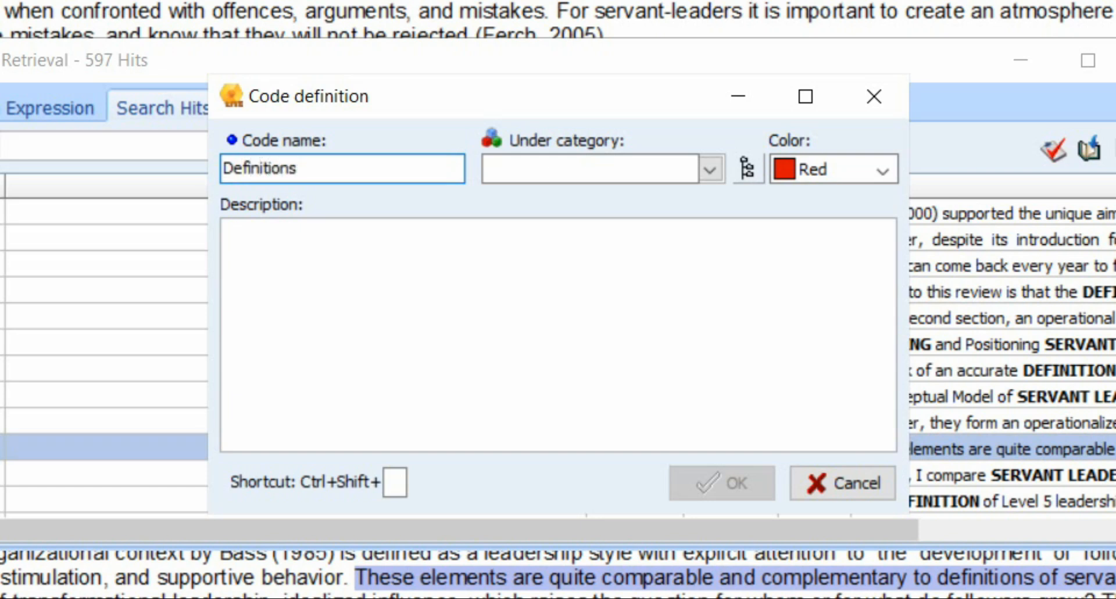
pyautogui.click(531, 170)
pyautogui.write('I')
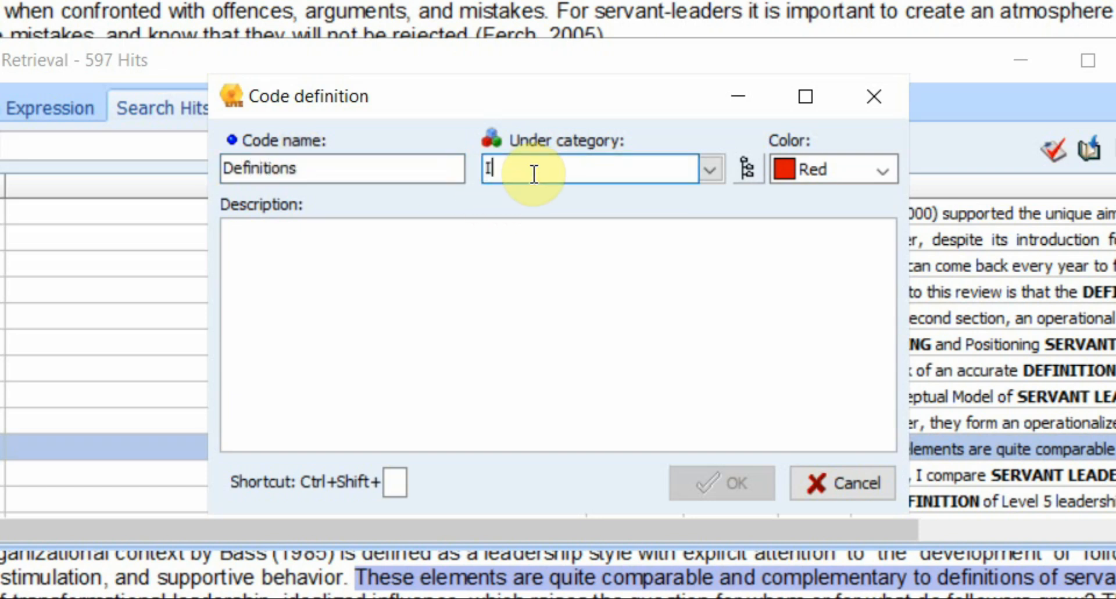
pyautogui.press('BackSpace')
pyautogui.write('SL')
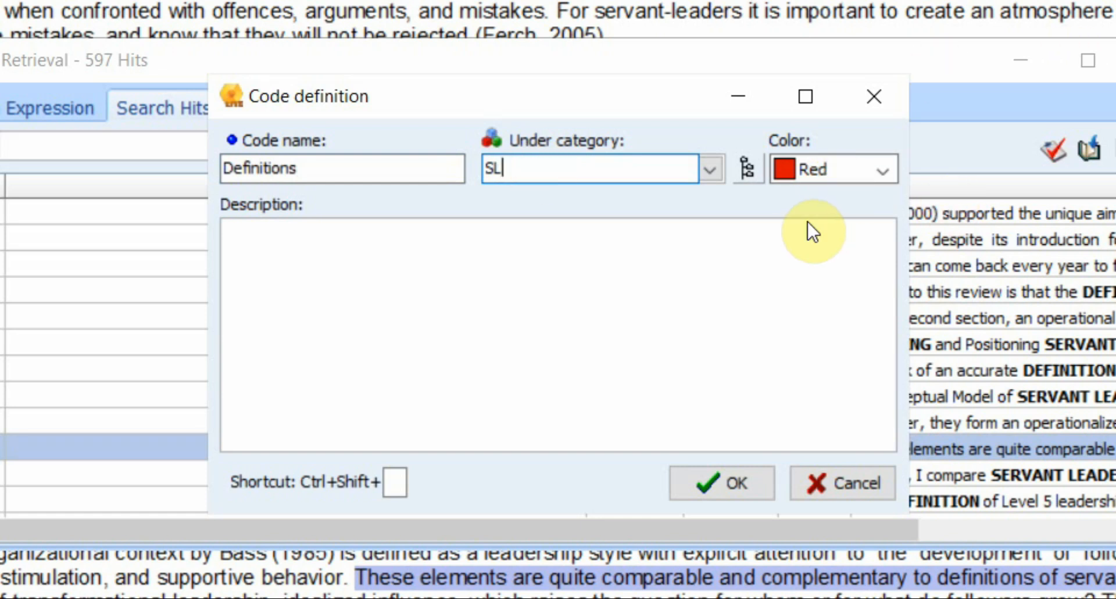
pyautogui.click(692, 480)
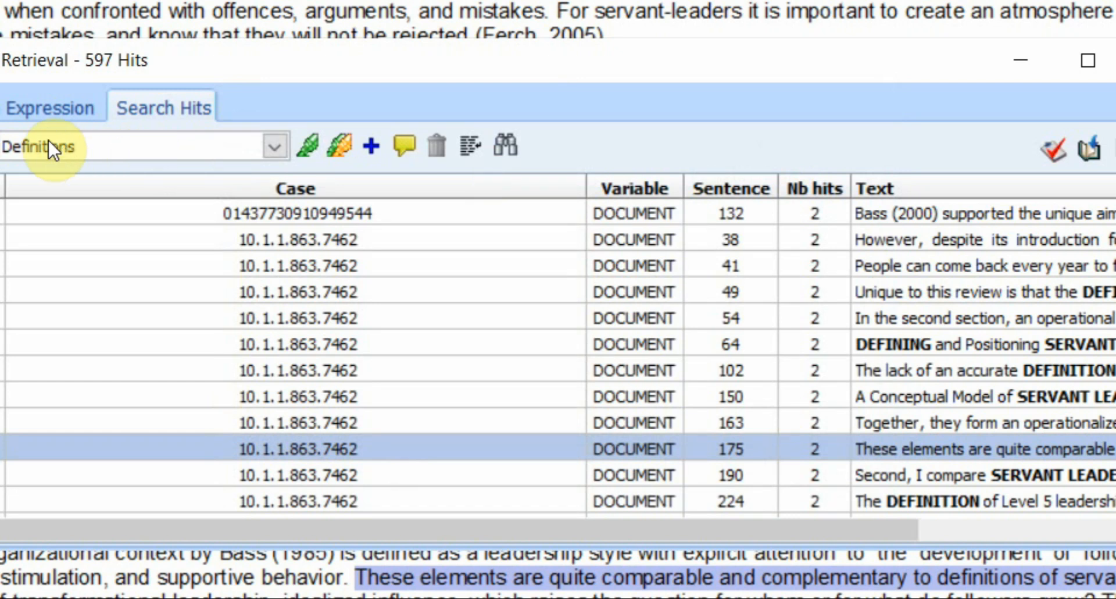
# - Apply the Definitions code to all search hits and check the coding on hits from cases 379 and 378
pyautogui.click(344, 147)
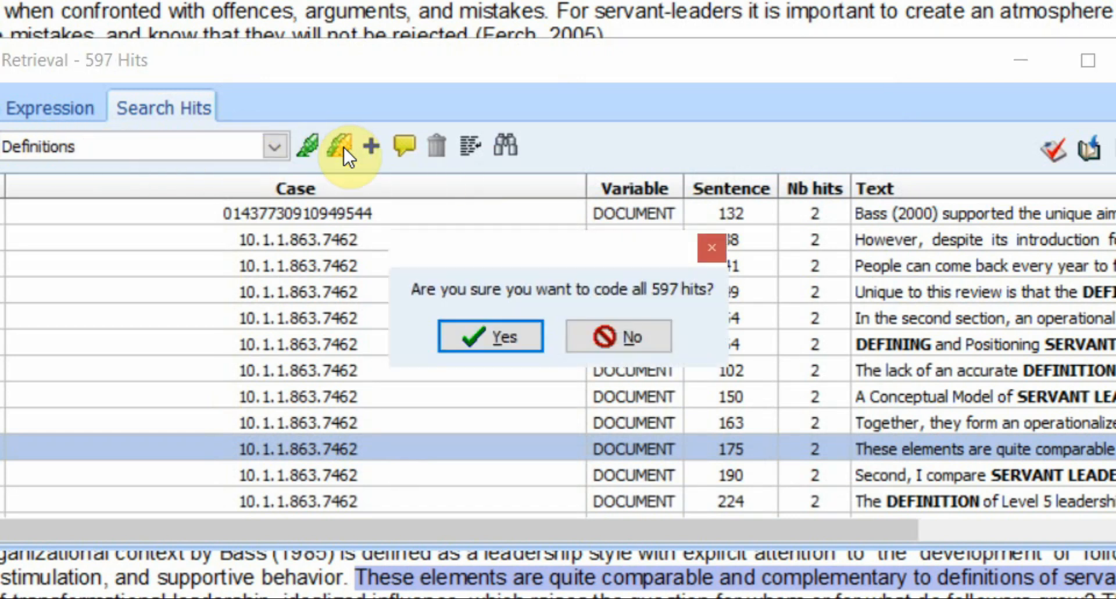
pyautogui.click(494, 336)
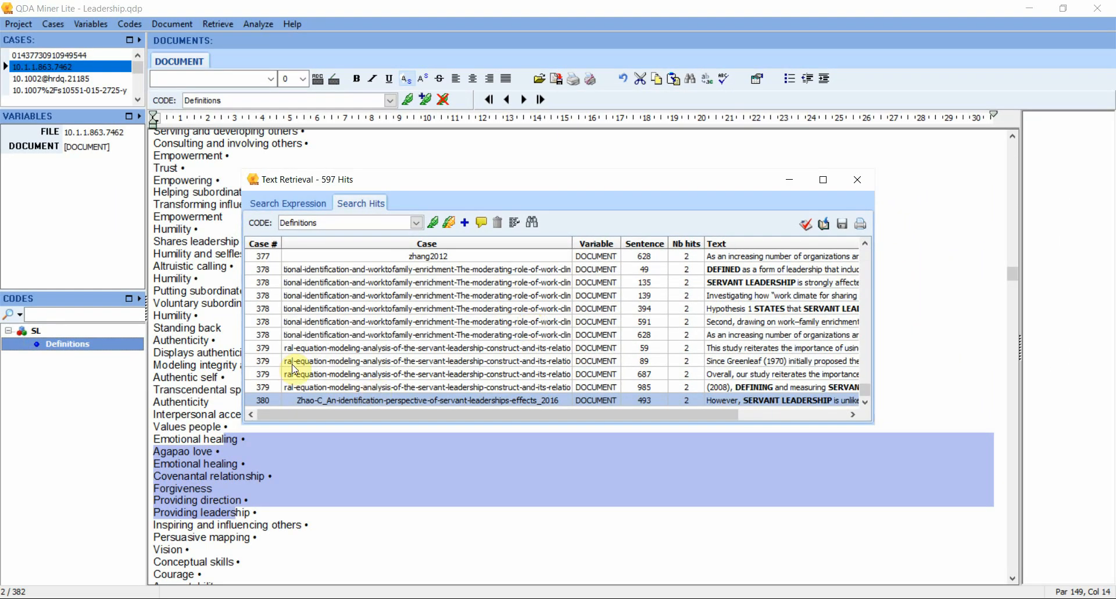
pyautogui.click(514, 346)
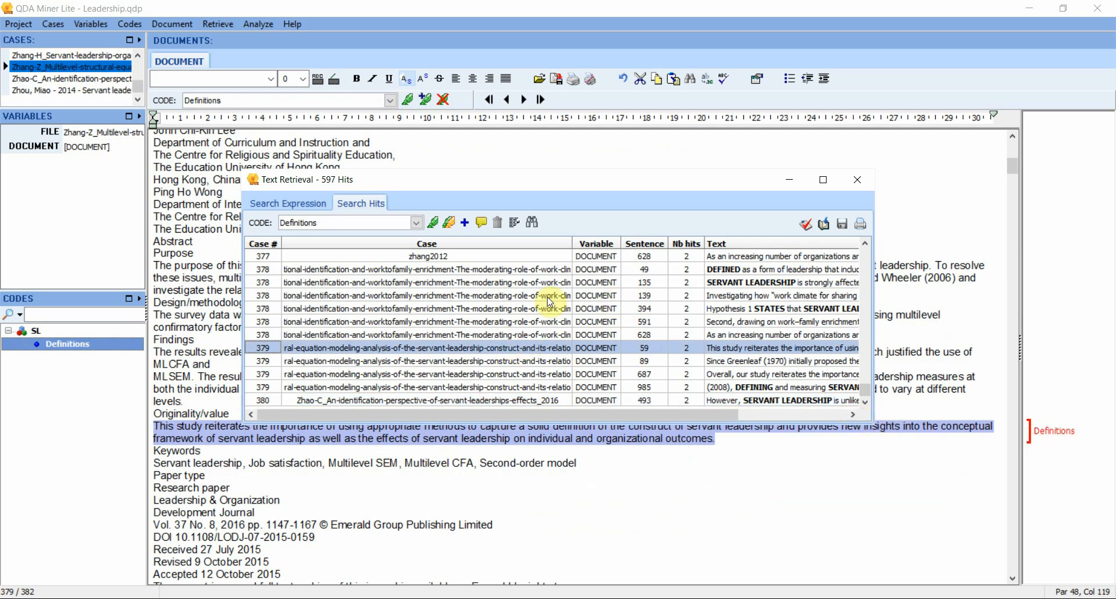
pyautogui.click(410, 295)
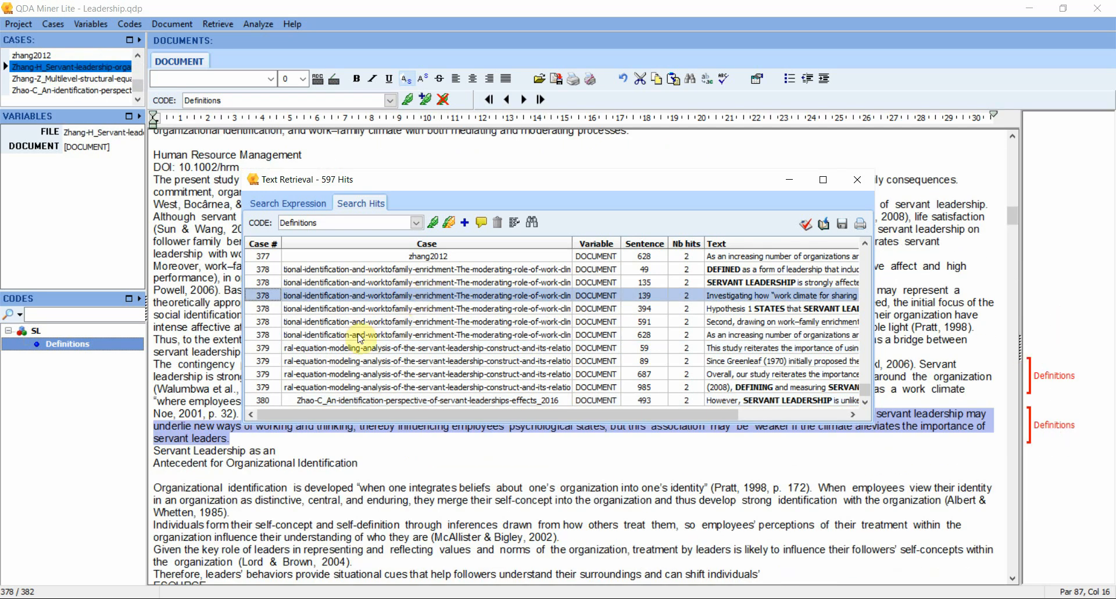
pyautogui.click(50, 330)
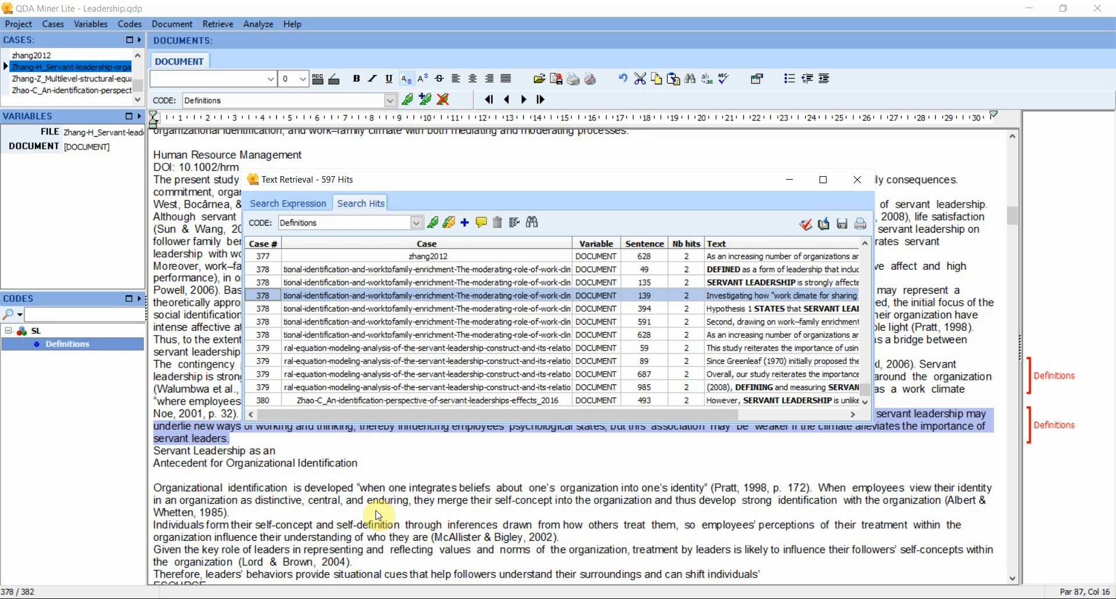
# - Remove the alternatives Defin* OR Refer* OR State* from inside the parentheses of the search expression
pyautogui.click(288, 203)
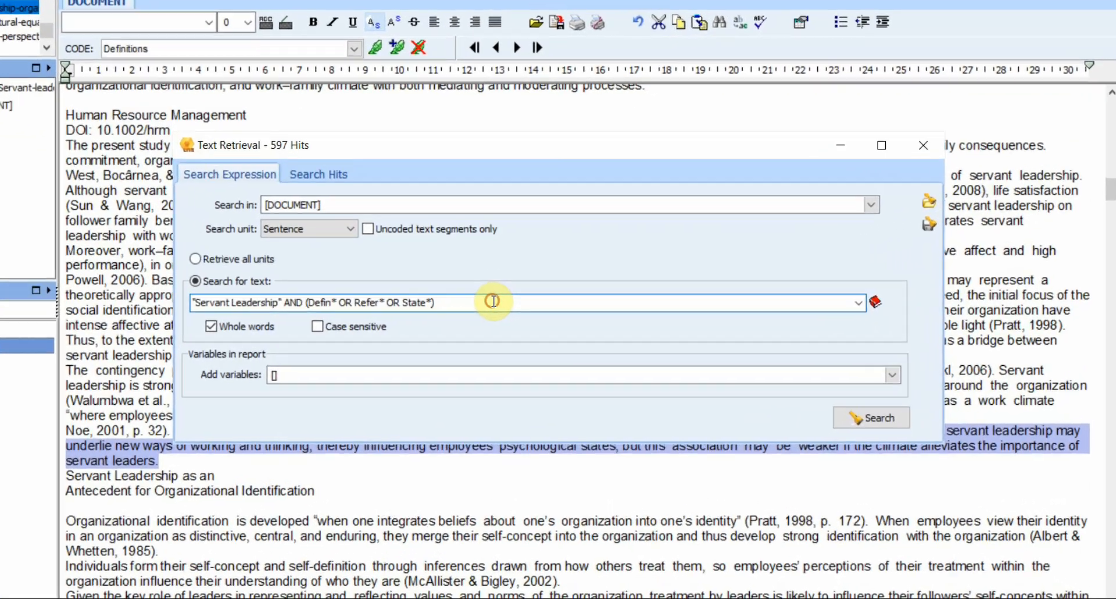
pyautogui.hotkey('ctrl', 'Left')
pyautogui.hotkey('ctrl', 'Left')
pyautogui.hotkey('ctrl', 'Left')
pyautogui.hotkey('ctrl', 'Left')
pyautogui.hotkey('ctrl', 'Left')
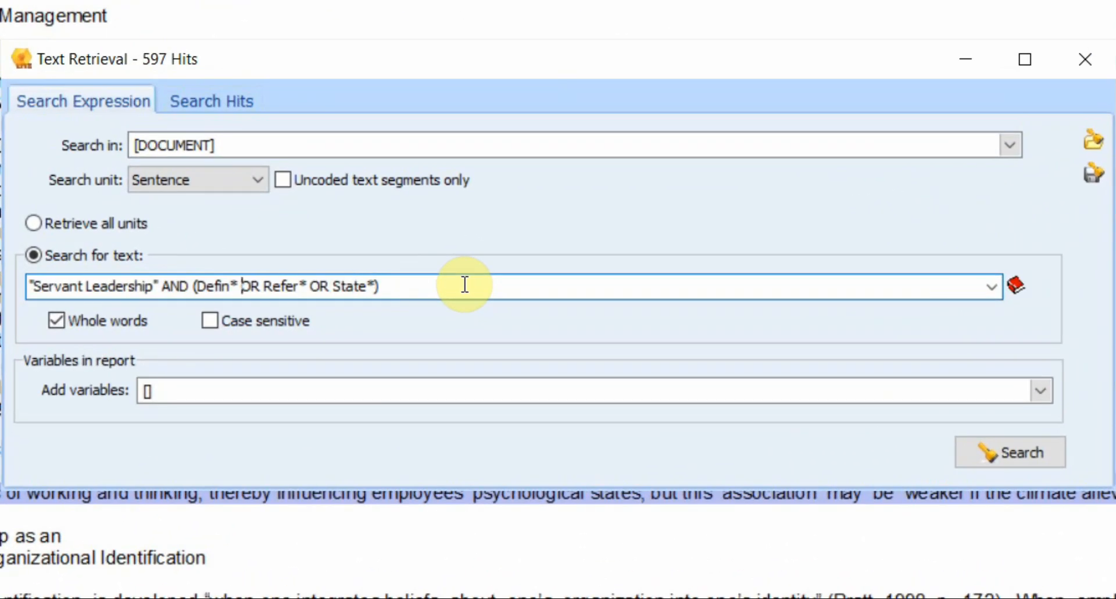
pyautogui.press('Right')
pyautogui.press('Right')
pyautogui.press('Right')
pyautogui.press('Right')
pyautogui.press('Right')
pyautogui.press('Right')
pyautogui.hotkey('shift', 'Right')
pyautogui.hotkey('shift', 'Right')
pyautogui.hotkey('shift', 'Right')
pyautogui.hotkey('shift', 'Right')
pyautogui.hotkey('shift', 'Right')
pyautogui.hotkey('shift', 'Right')
pyautogui.hotkey('shift', 'Right')
pyautogui.hotkey('shift', 'Right')
pyautogui.hotkey('shift', 'Right')
pyautogui.hotkey('shift', 'Right')
pyautogui.hotkey('shift', 'Right')
pyautogui.hotkey('shift', 'Right')
pyautogui.hotkey('shift', 'Right')
pyautogui.hotkey('shift', 'Right')
pyautogui.hotkey('shift', 'Right')
pyautogui.hotkey('shift', 'Right')
pyautogui.hotkey('shift', 'Right')
pyautogui.hotkey('shift', 'Right')
pyautogui.hotkey('shift', 'Right')
pyautogui.hotkey('shift', 'Right')
pyautogui.hotkey('shift', 'Right')
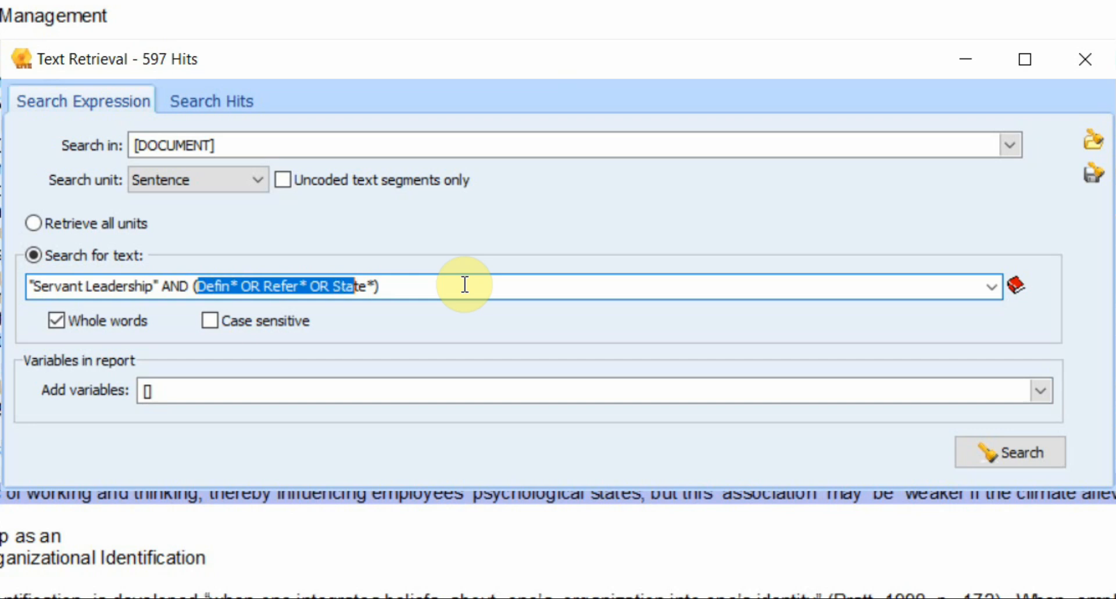
pyautogui.press('Delete')
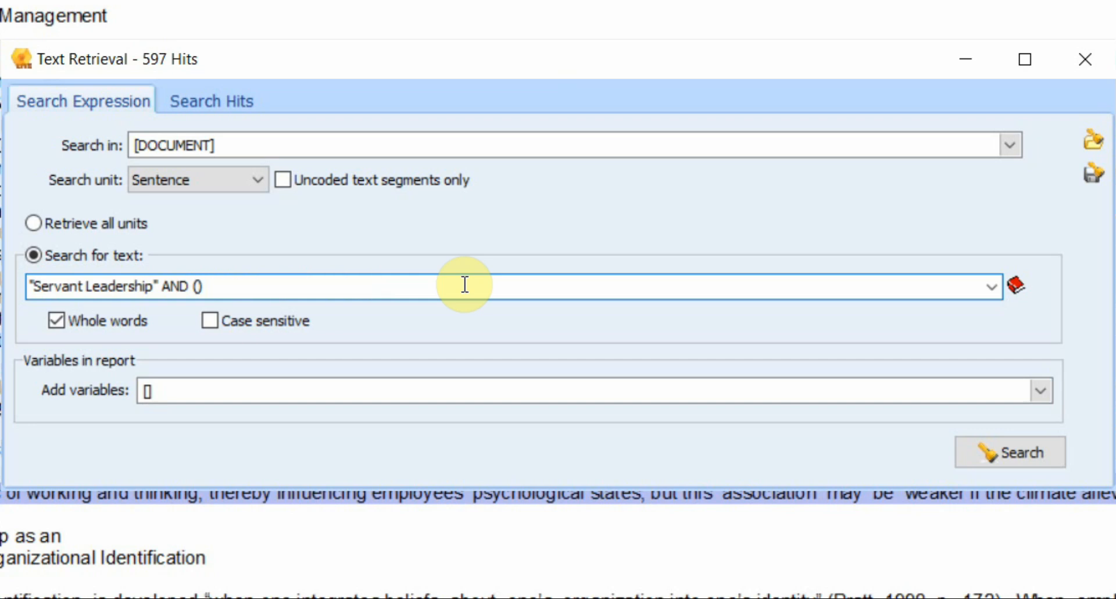
# - Enter Value OR Need OR Why inside the parentheses of the search expression and run the search
pyautogui.write('Value')
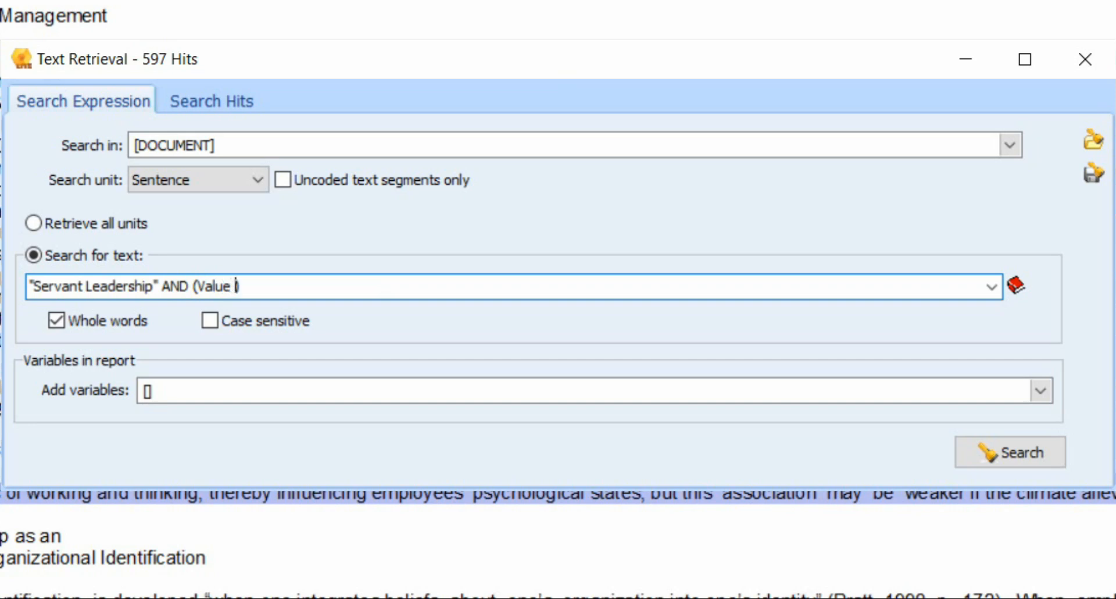
pyautogui.write(' OPR')
pyautogui.press('BackSpace')
pyautogui.press('BackSpace')
pyautogui.write('R NEE')
pyautogui.press('BackSpace')
pyautogui.press('BackSpace')
pyautogui.write('eed OR ')
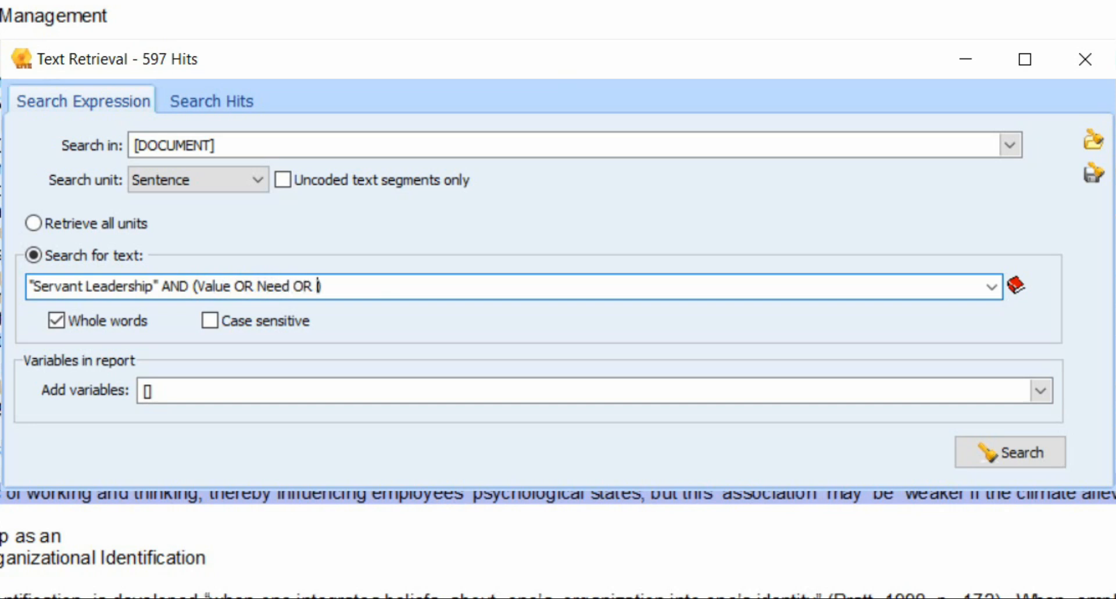
pyautogui.write('Why')
pyautogui.click(1014, 455)
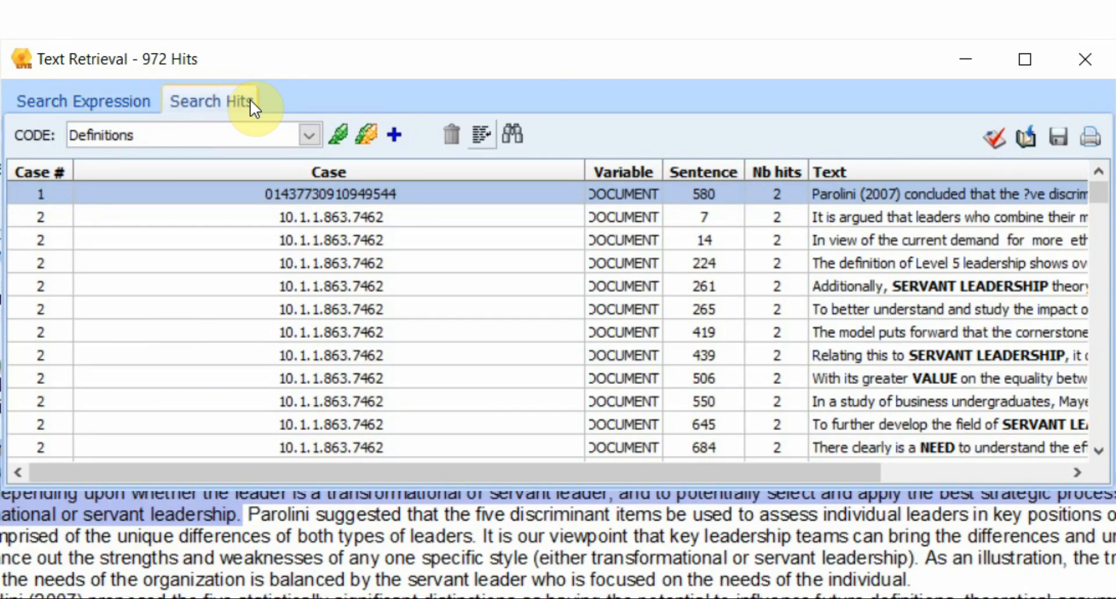
# - Inspect the first two hits of the second case in context, moving the results window clear of the passage
pyautogui.click(922, 217)
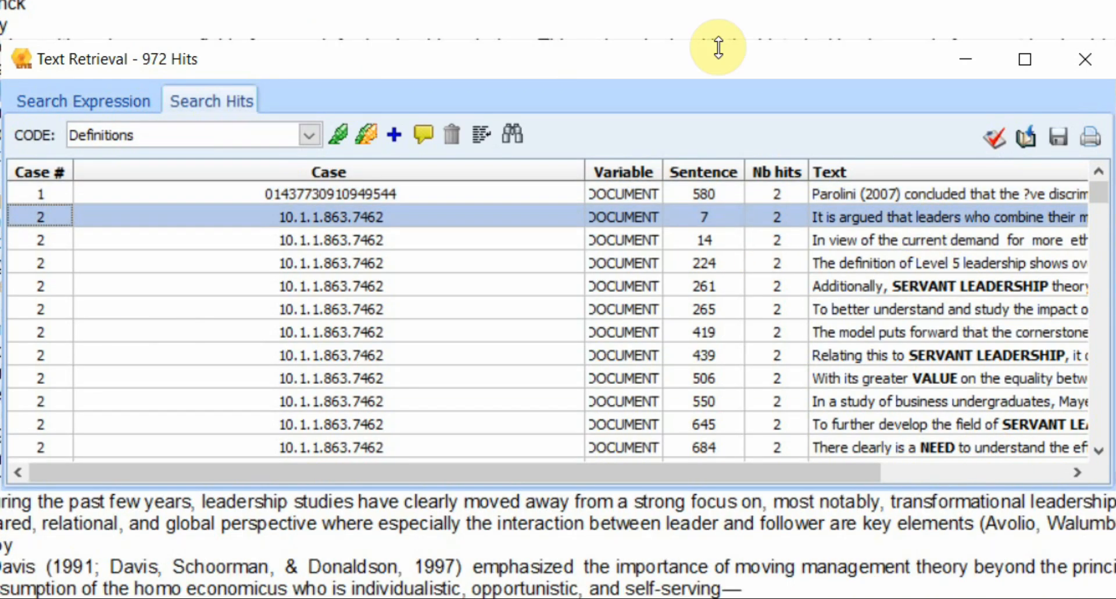
pyautogui.moveTo(716, 46); pyautogui.dragTo(632, 398)
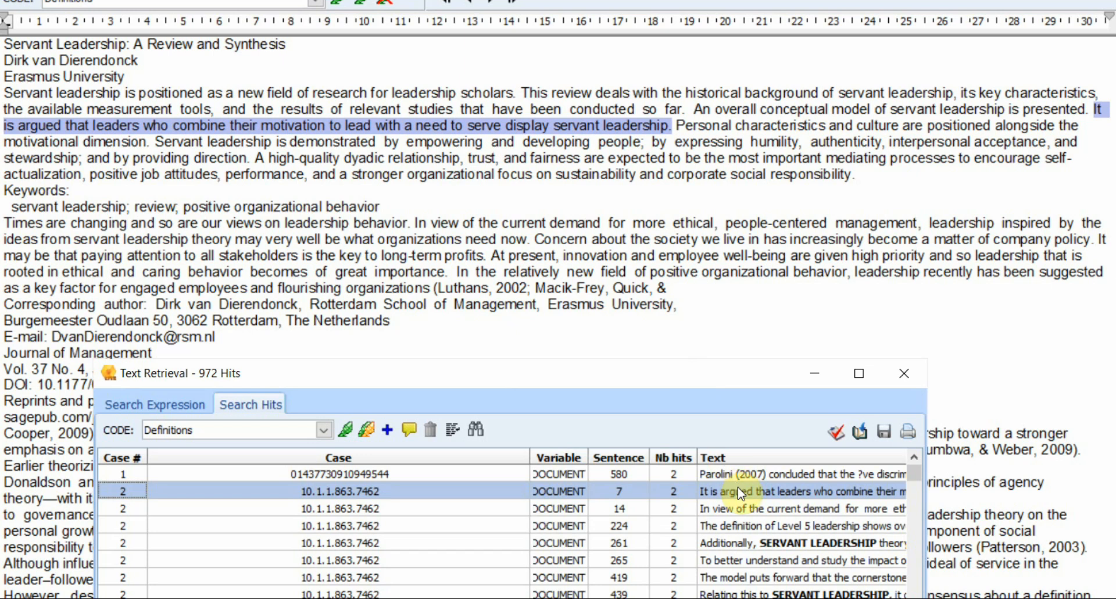
pyautogui.click(742, 510)
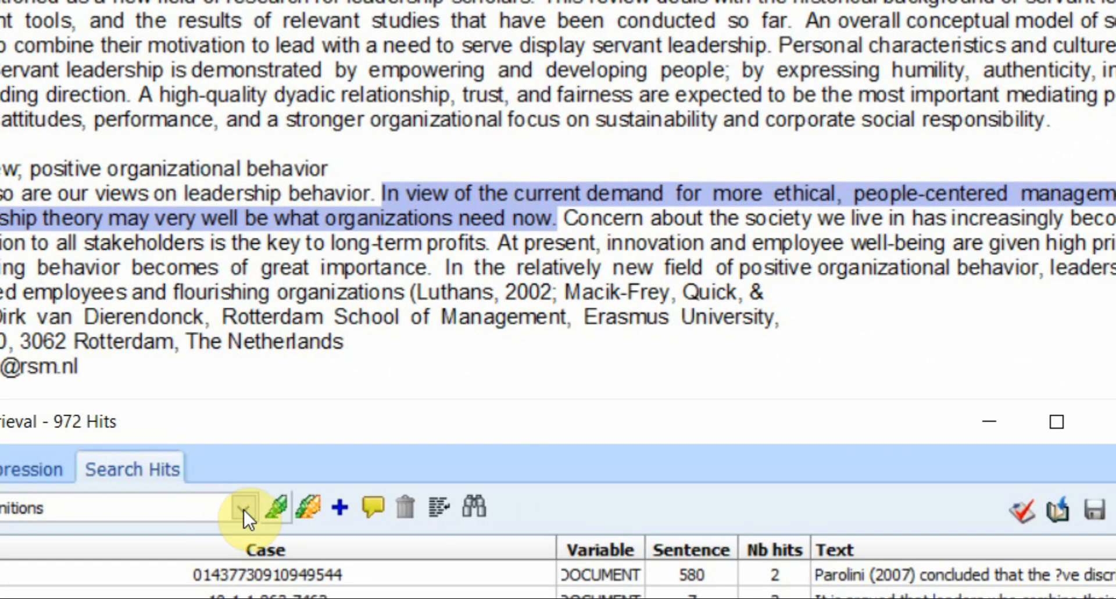
# - Create a code named Important under the SL category and apply it to all search hits
pyautogui.click(340, 508)
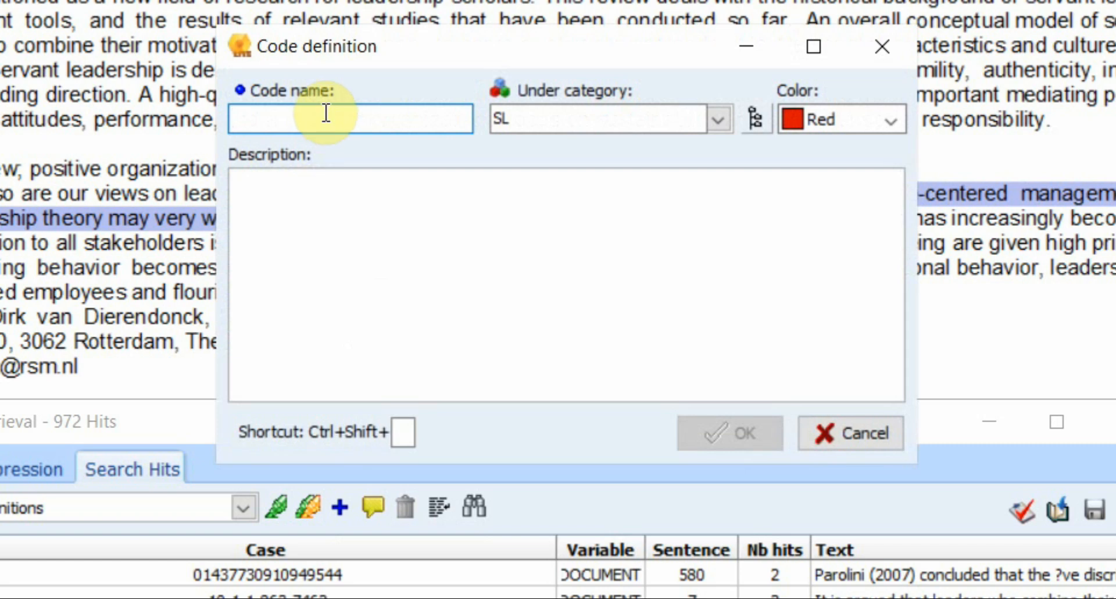
pyautogui.write('Important')
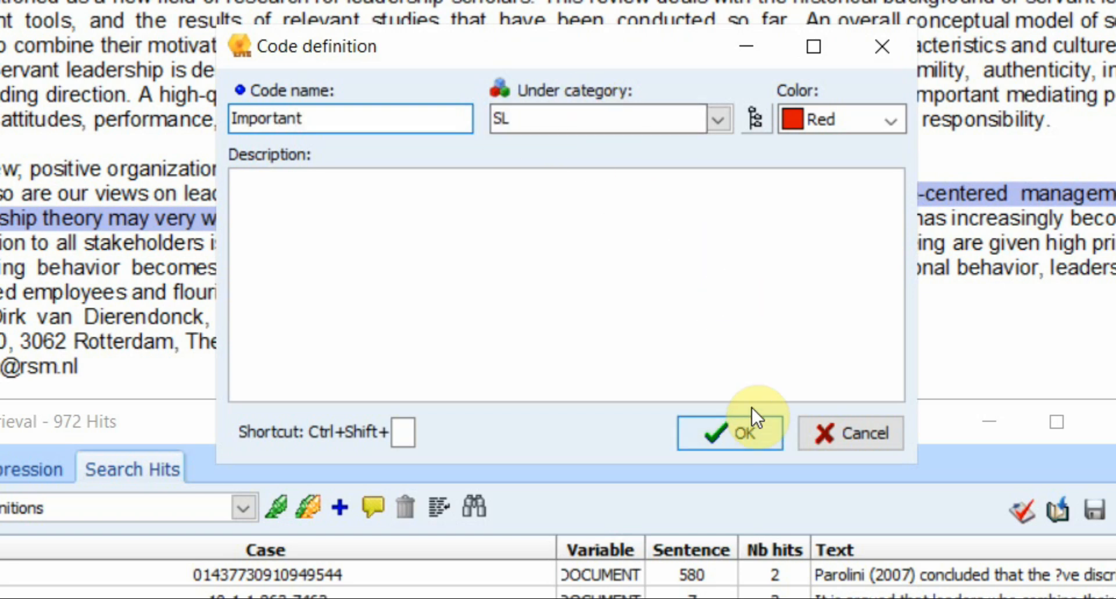
pyautogui.click(752, 424)
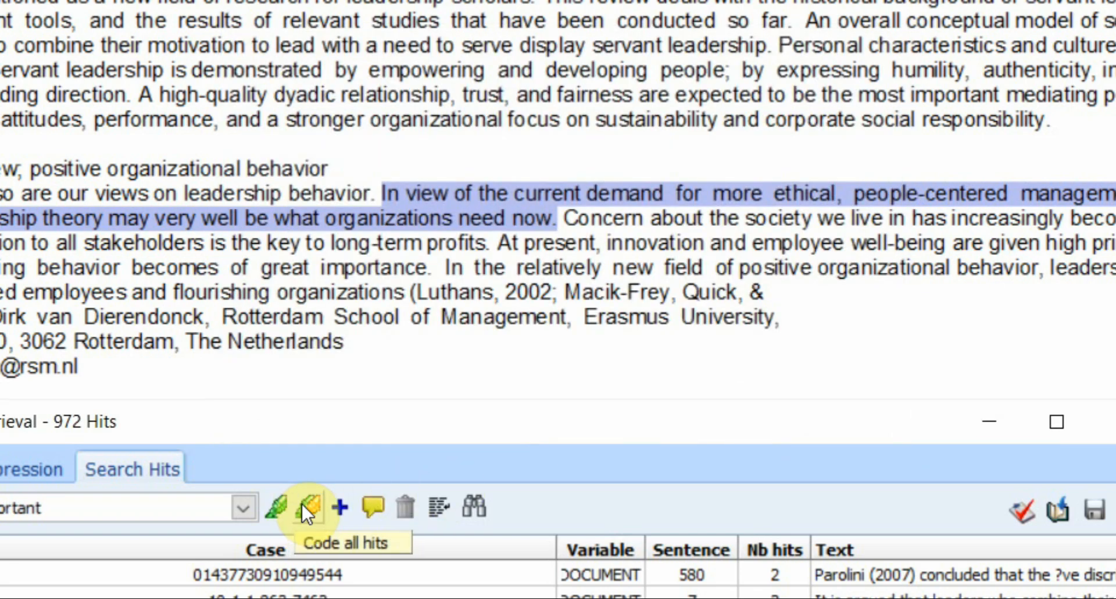
pyautogui.click(308, 504)
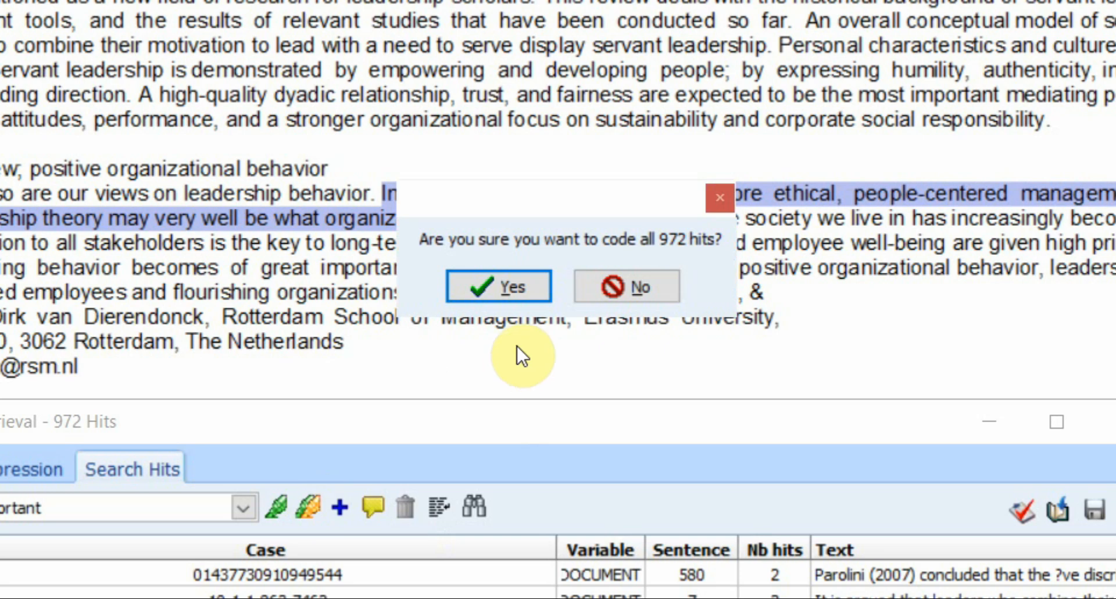
pyautogui.click(499, 286)
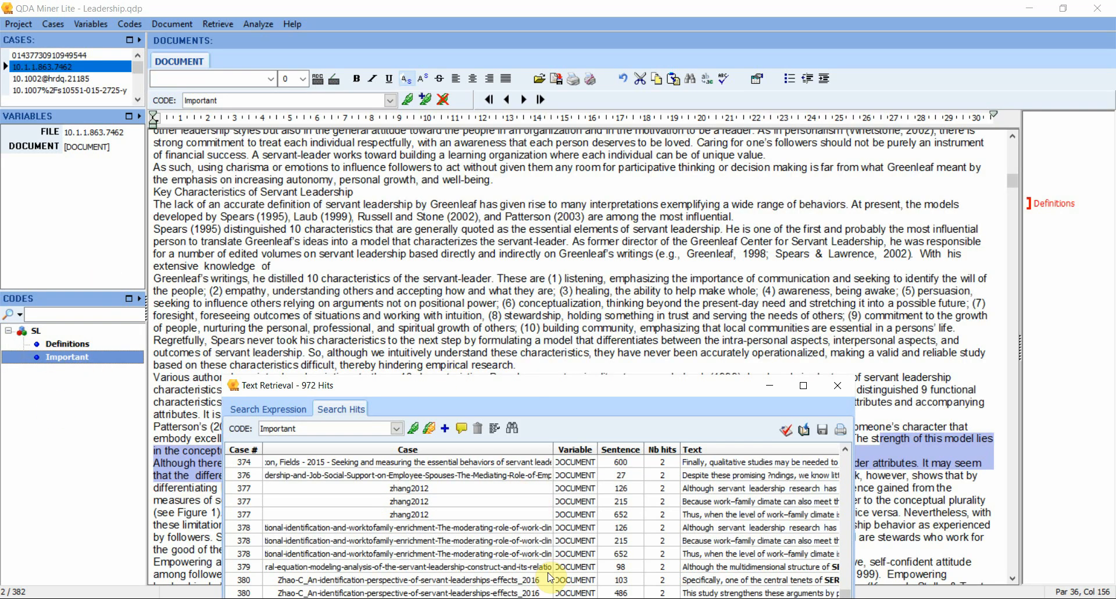
# - Switch to the Prompts document in Word and review its topic list, including the Servant Leadership and Life Satisfaction entry
pyautogui.click(551, 598)
pyautogui.click(342, 322)
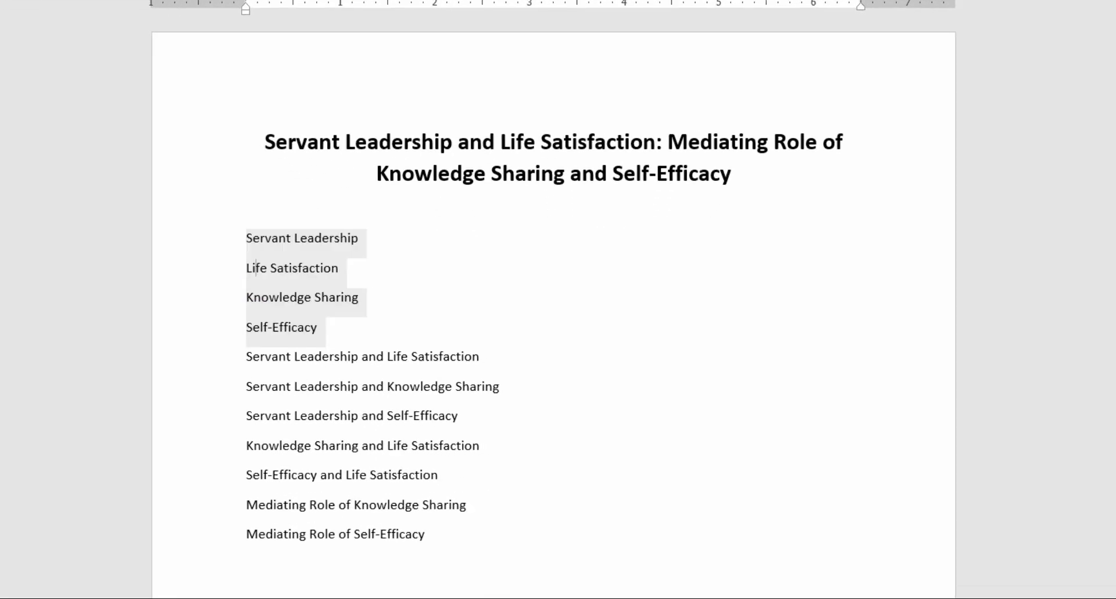
pyautogui.click(345, 343)
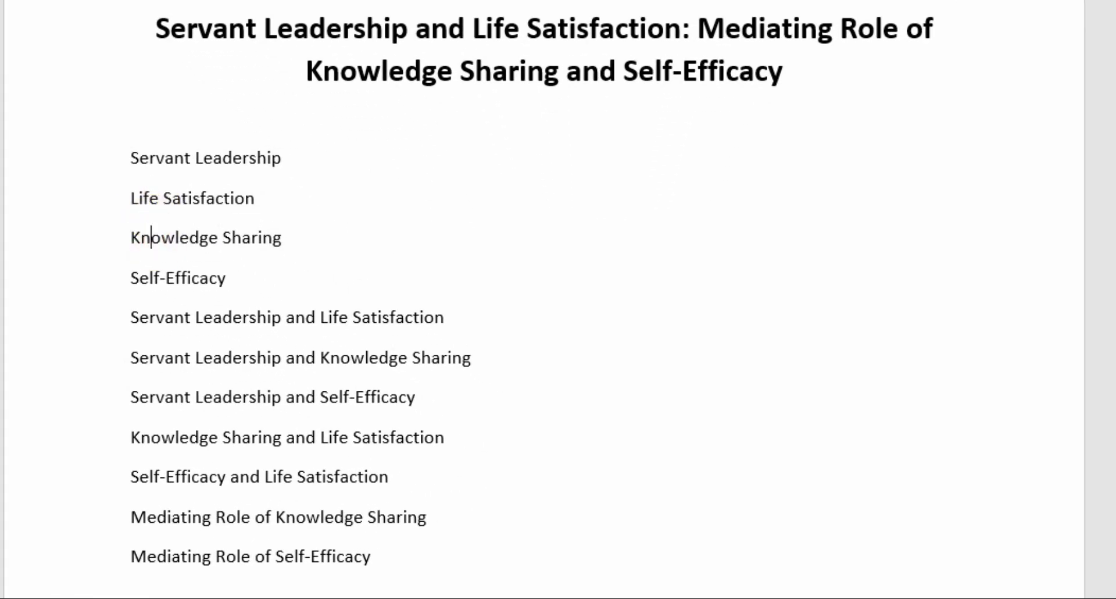
pyautogui.click(154, 279)
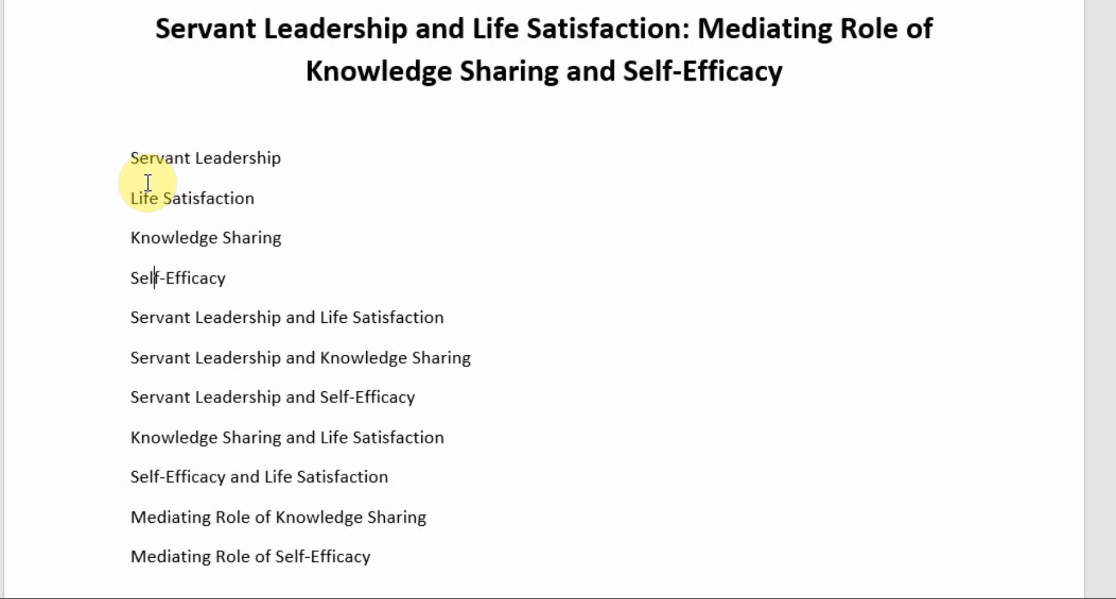
pyautogui.click(133, 314)
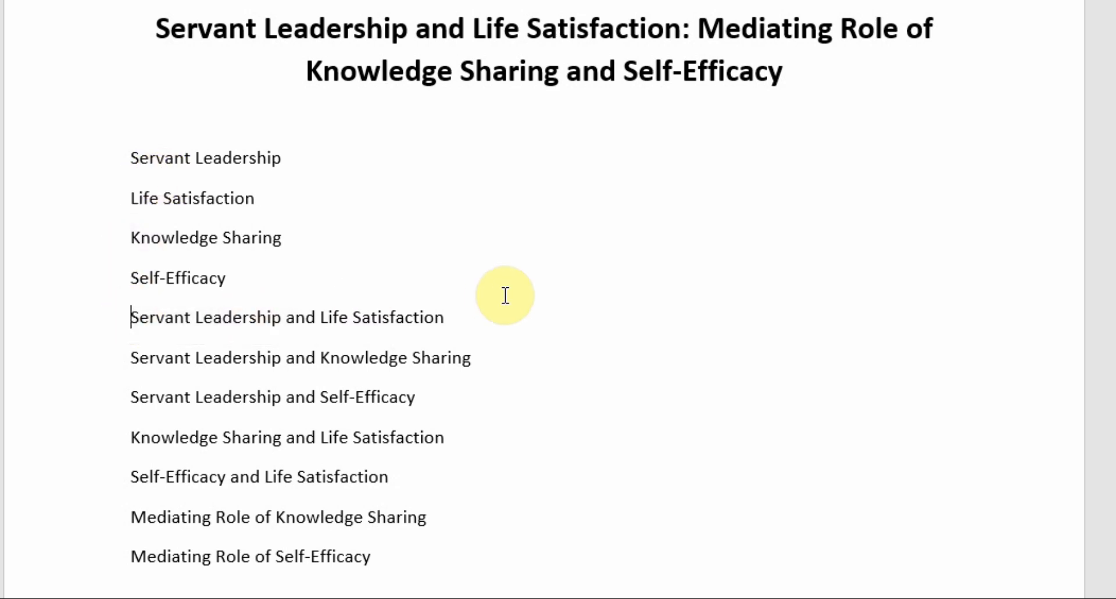
pyautogui.keyDown('shift'); pyautogui.click(497, 313); pyautogui.keyUp('shift')
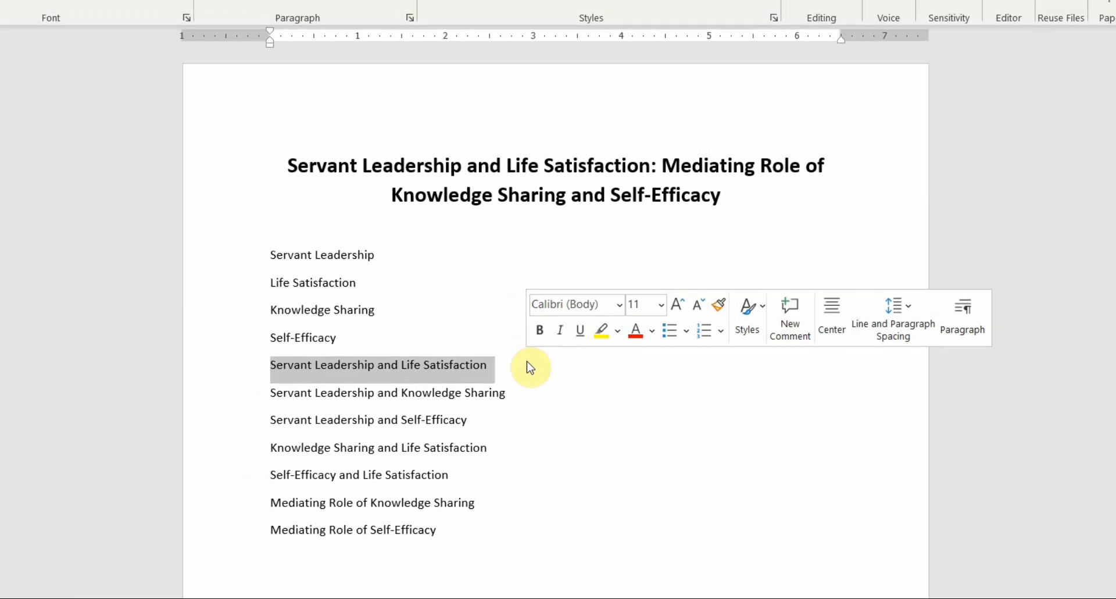
pyautogui.click(511, 373)
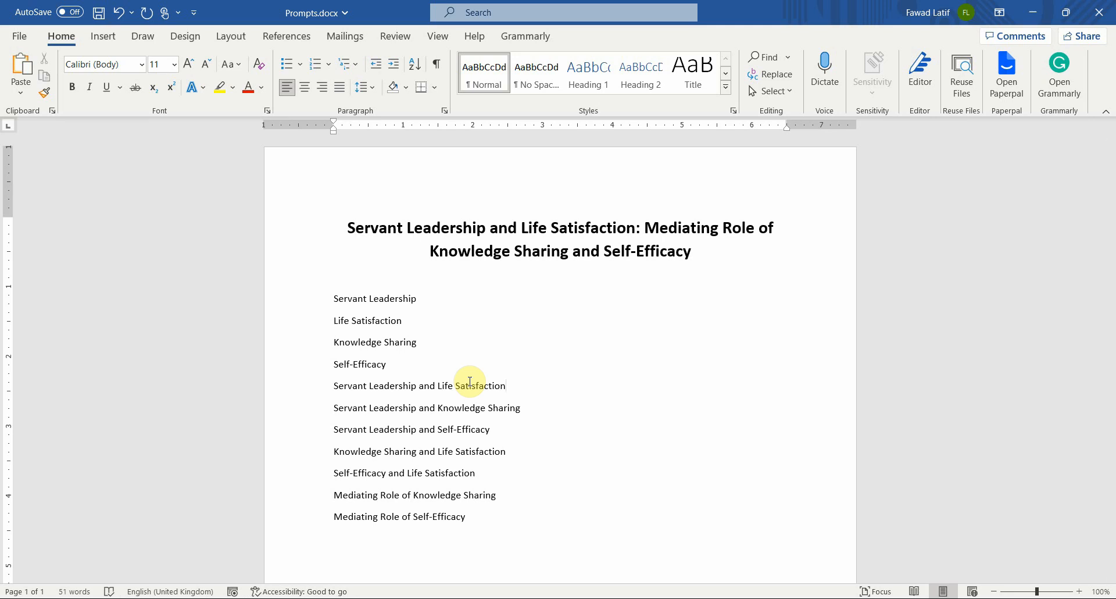
# - Return to QDA Miner Lite, move the results window up and check the last zhang2012 hit in its document
pyautogui.click(610, 598)
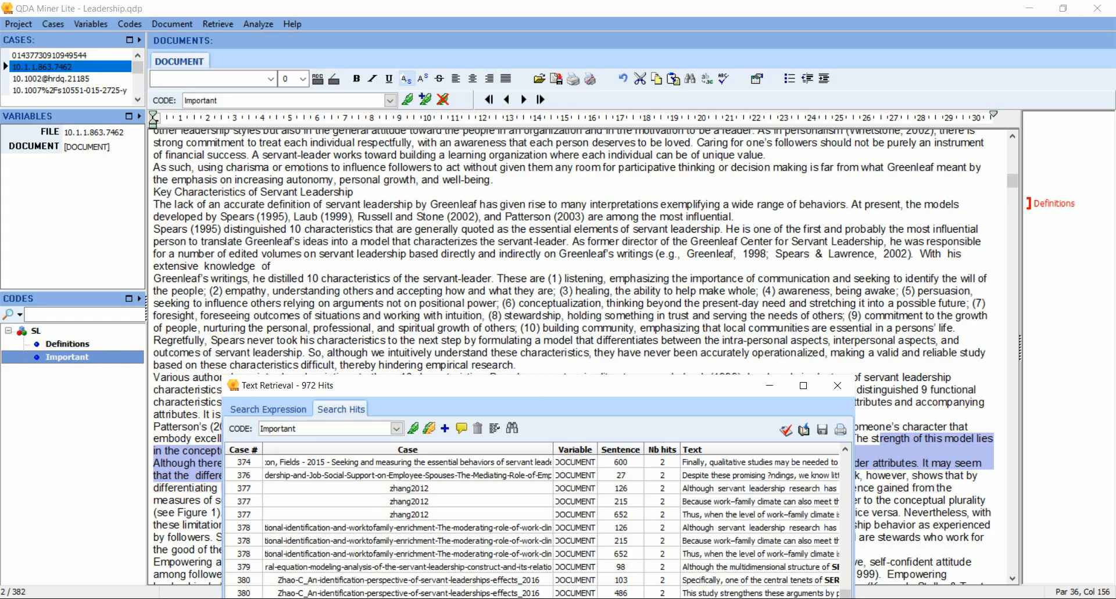
pyautogui.moveTo(454, 395); pyautogui.dragTo(463, 195)
pyautogui.click(719, 314)
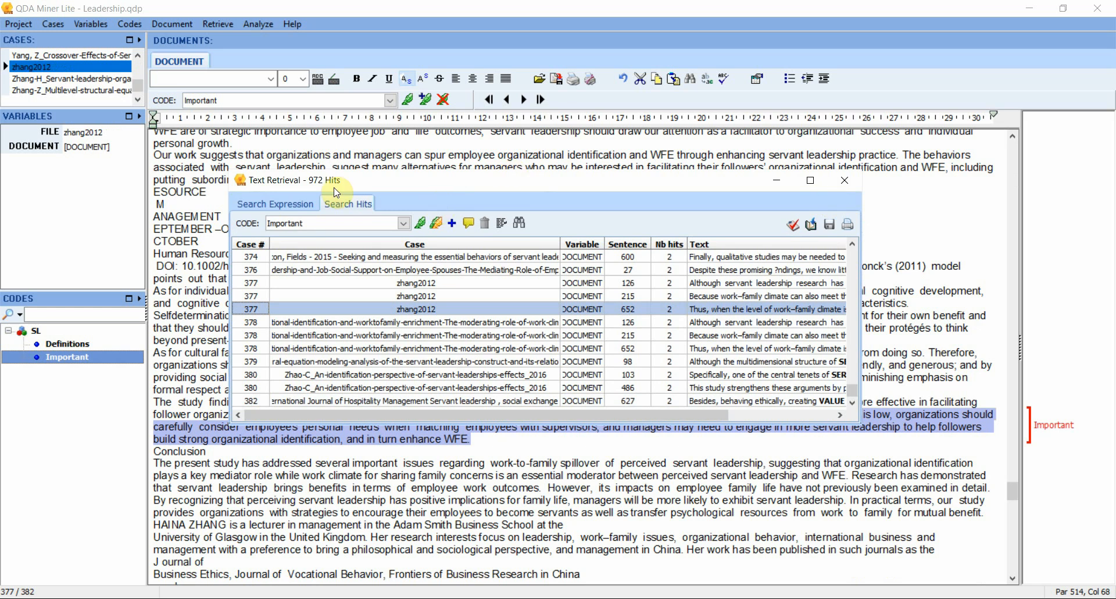
# - Return to the search expression and replace the bracketed Value, Need and Why terms with the phrase "Life Satisfaction"
pyautogui.click(296, 202)
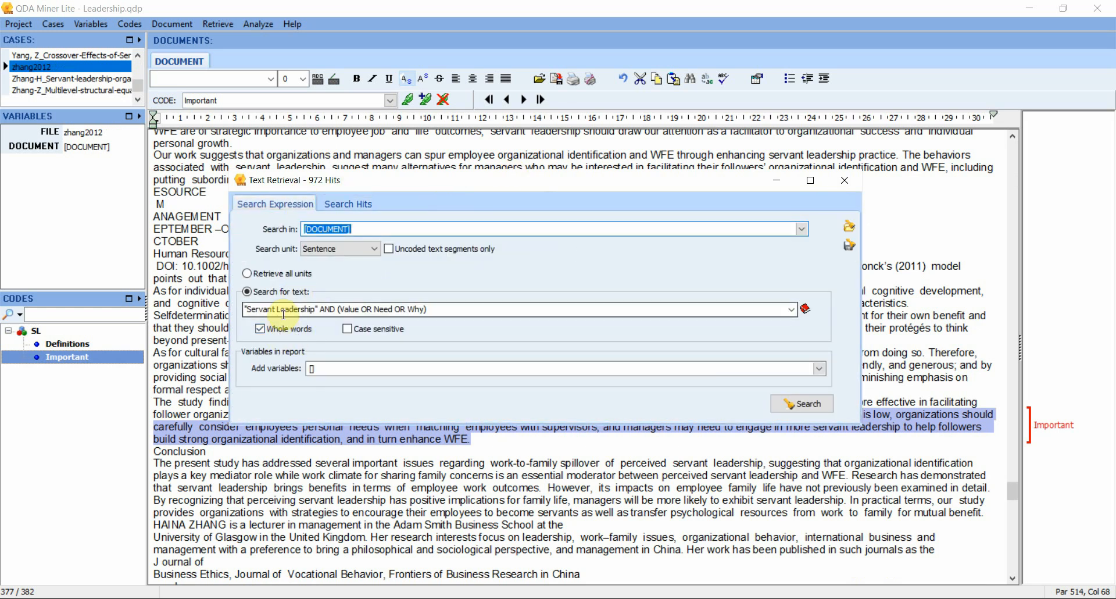
pyautogui.click(348, 309)
pyautogui.press('Right')
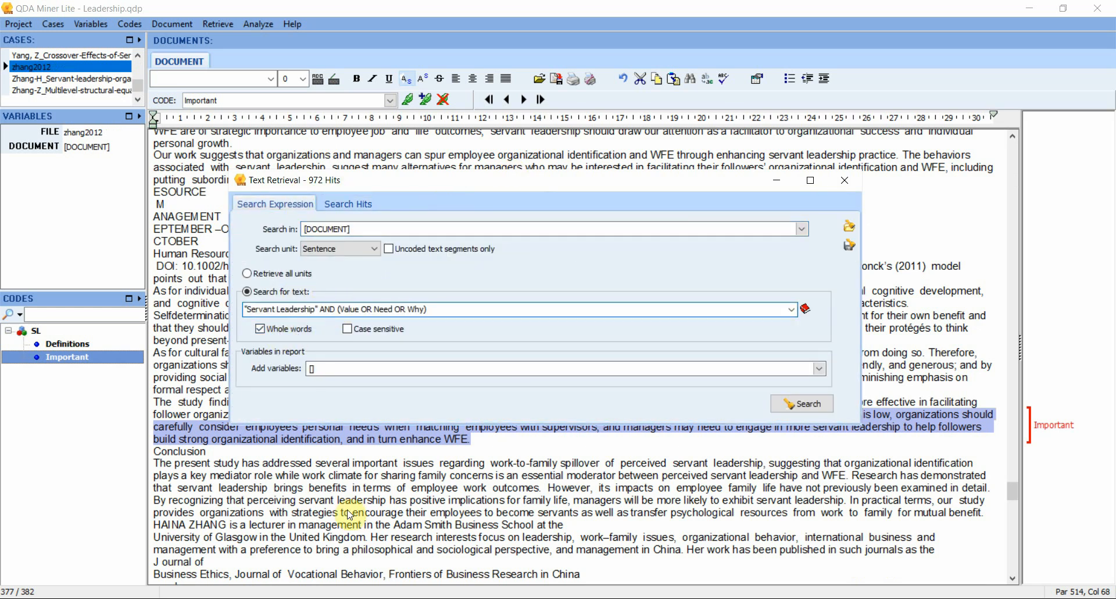
pyautogui.hotkey('shift', 'Left')
pyautogui.hotkey('shift', 'Left')
pyautogui.hotkey('shift', 'Left')
pyautogui.hotkey('shift', 'Left')
pyautogui.hotkey('shift', 'Left')
pyautogui.hotkey('shift', 'Left')
pyautogui.hotkey('shift', 'Left')
pyautogui.hotkey('shift', 'Left')
pyautogui.hotkey('shift', 'Left')
pyautogui.hotkey('shift', 'Left')
pyautogui.hotkey('shift', 'Left')
pyautogui.hotkey('shift', 'Left')
pyautogui.hotkey('shift', 'Left')
pyautogui.hotkey('shift', 'Left')
pyautogui.hotkey('shift', 'Left')
pyautogui.hotkey('shift', 'Left')
pyautogui.hotkey('shift', 'Left')
pyautogui.hotkey('shift', 'Left')
pyautogui.hotkey('shift', 'Left')
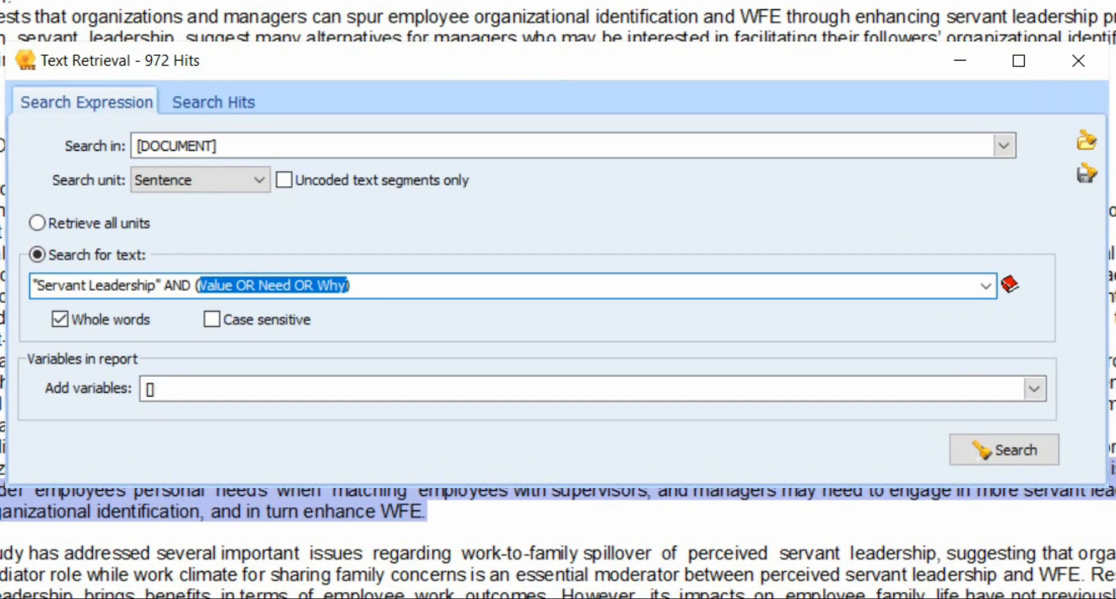
pyautogui.press('Right')
pyautogui.press('BackSpace')
pyautogui.press('BackSpace')
pyautogui.press('BackSpace')
pyautogui.press('BackSpace')
pyautogui.press('BackSpace')
pyautogui.press('BackSpace')
pyautogui.press('BackSpace')
pyautogui.press('BackSpace')
pyautogui.press('BackSpace')
pyautogui.press('BackSpace')
pyautogui.press('BackSpace')
pyautogui.press('BackSpace')
pyautogui.press('BackSpace')
pyautogui.press('BackSpace')
pyautogui.press('BackSpace')
pyautogui.press('BackSpace')
pyautogui.press('BackSpace')
pyautogui.press('BackSpace')
pyautogui.press('BackSpace')
pyautogui.press('BackSpace')
pyautogui.press('BackSpace')
pyautogui.press('BackSpace')
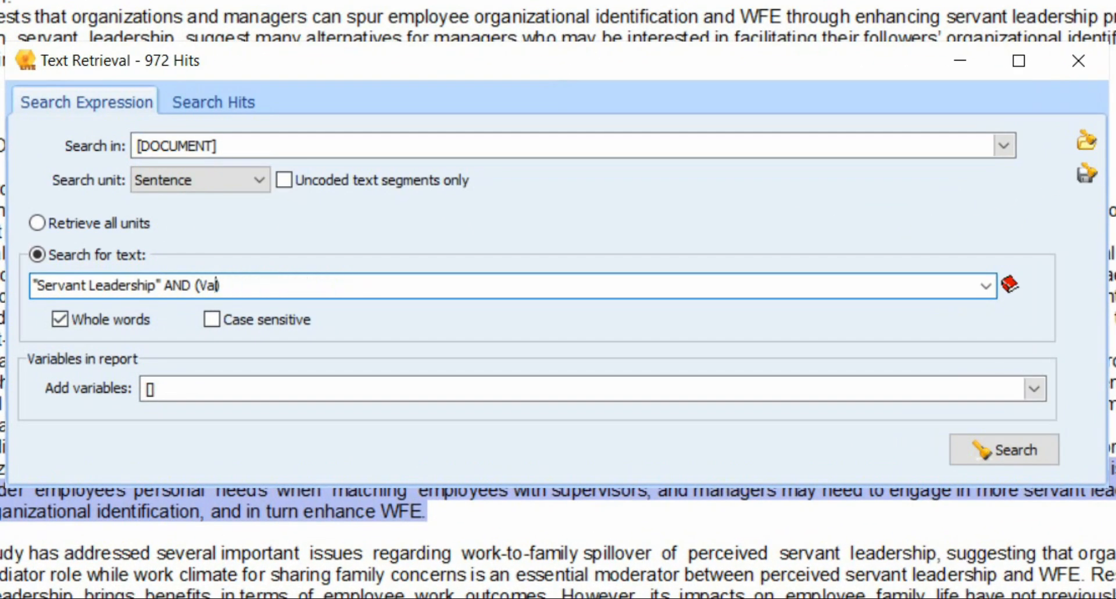
pyautogui.write('"Life Satisfaction')
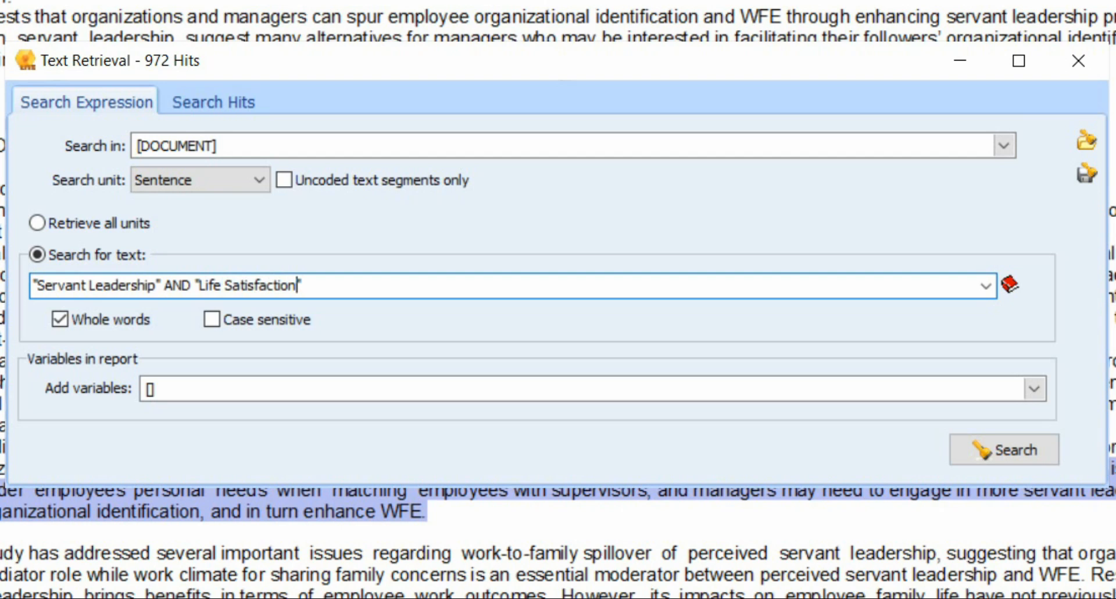
# - Complete the expression as "Servant Leadership" AND ("Life Satisfaction" OR Well-Being OR Satisfaction) and run the sentence search
pyautogui.press('Left')
pyautogui.press('Left')
pyautogui.press('Left')
pyautogui.press('Left')
pyautogui.press('Left')
pyautogui.press('Left')
pyautogui.press('Left')
pyautogui.press('Left')
pyautogui.press('Left')
pyautogui.press('Left')
pyautogui.press('Left')
pyautogui.press('Left')
pyautogui.press('Left')
pyautogui.press('Left')
pyautogui.press('Left')
pyautogui.press('Left')
pyautogui.press('Left')
pyautogui.press('Left')
pyautogui.press('Left')
pyautogui.write('(')
pyautogui.press('End')
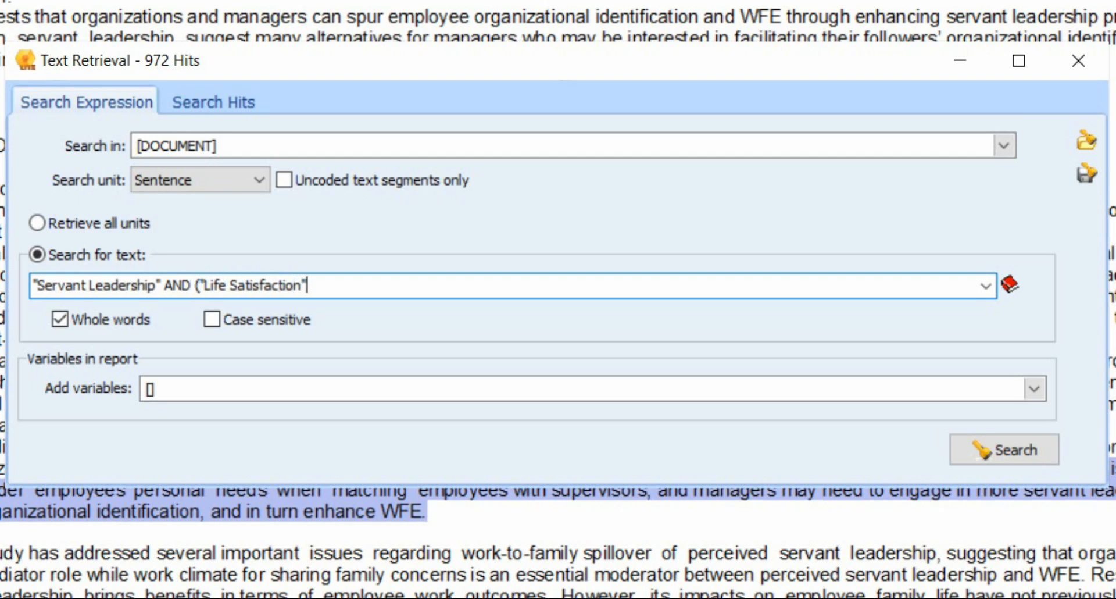
pyautogui.write('OR ')
pyautogui.write('""')
pyautogui.press('BackSpace')
pyautogui.press('BackSpace')
pyautogui.write('Well-Being')
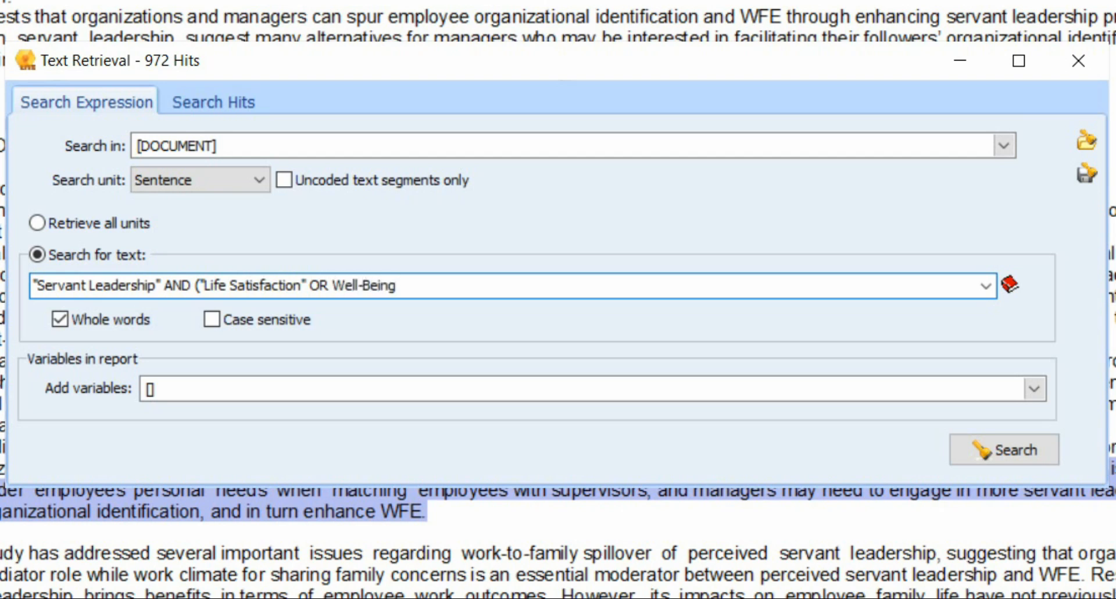
pyautogui.write(' OR Satis')
pyautogui.write('faction')
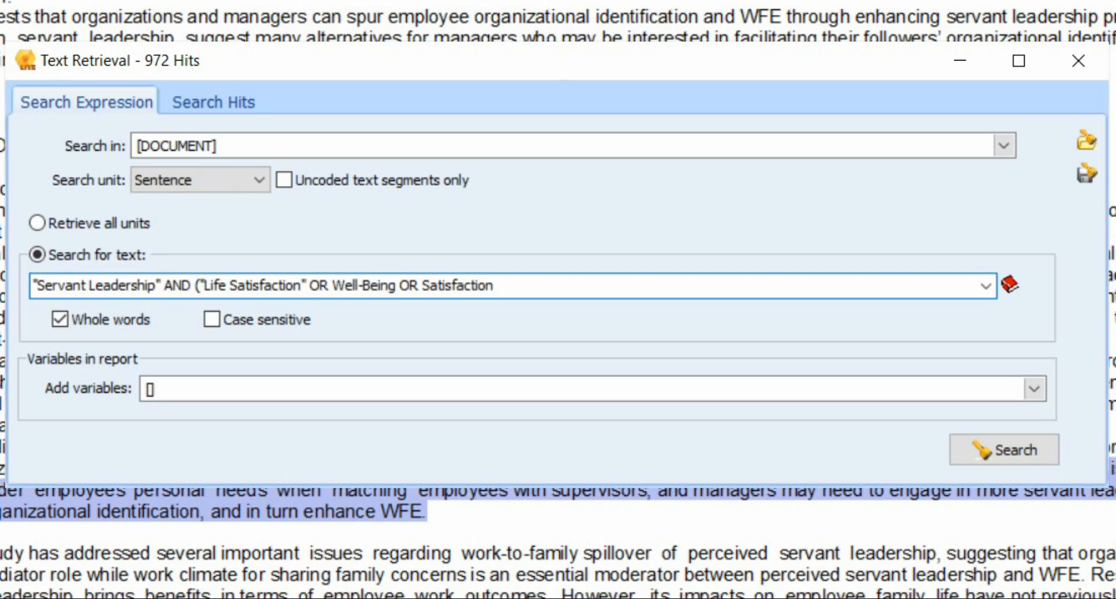
pyautogui.write(')')
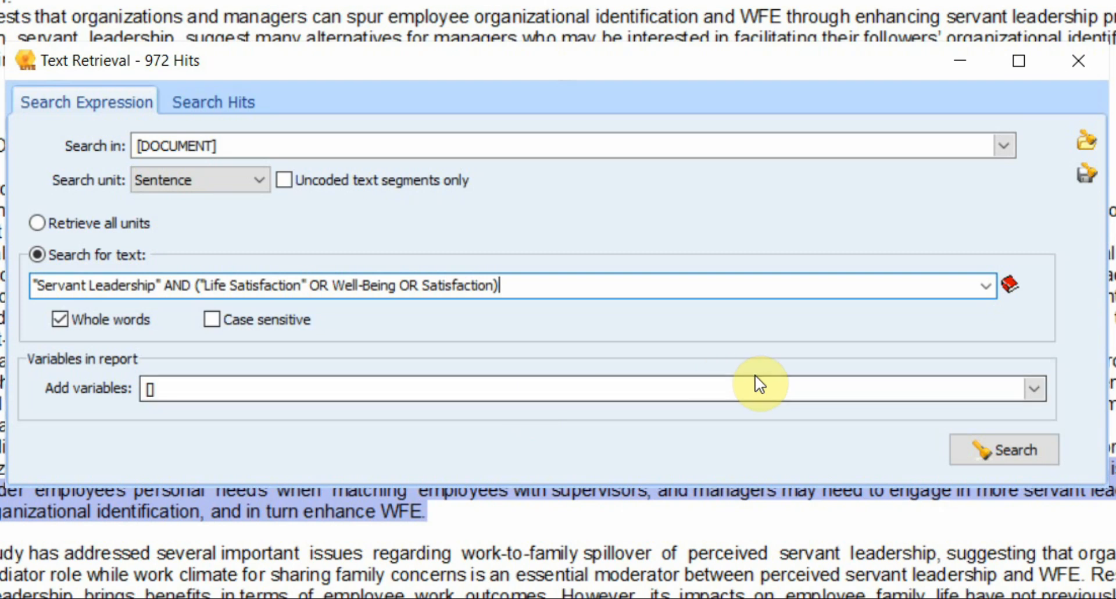
pyautogui.click(1034, 455)
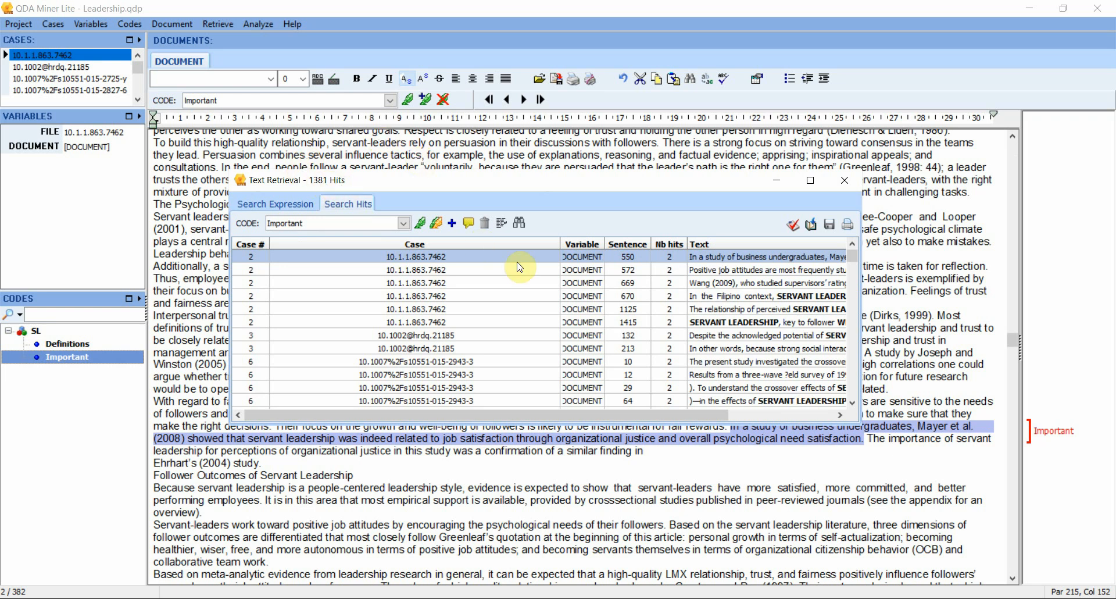
# - Inspect a selection of the hits from cases 2, 3 and 6 in their documents
pyautogui.click(746, 323)
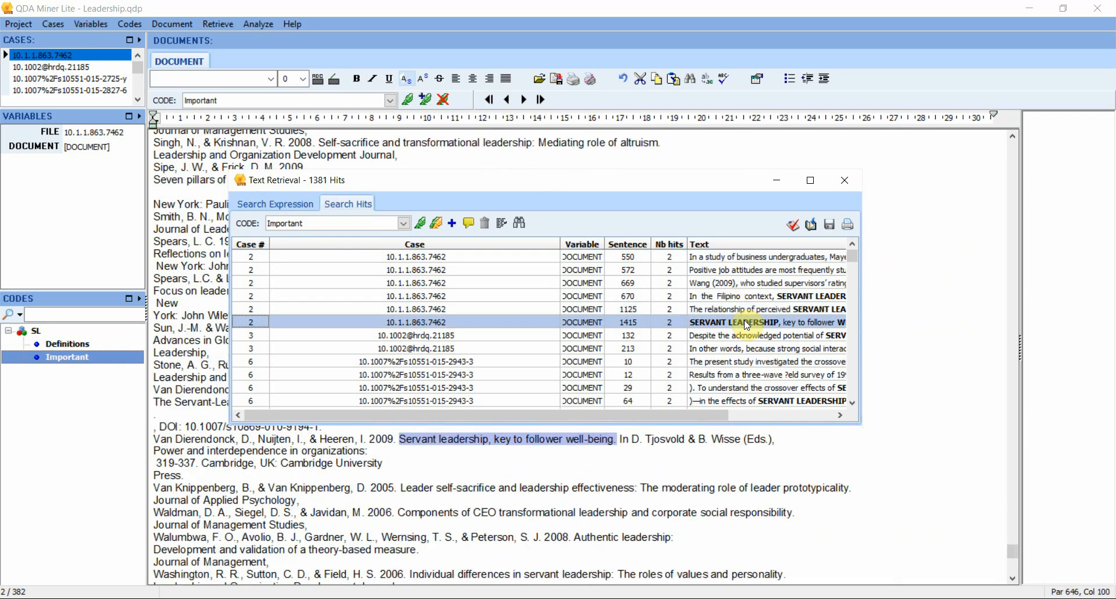
pyautogui.click(742, 348)
pyautogui.click(745, 374)
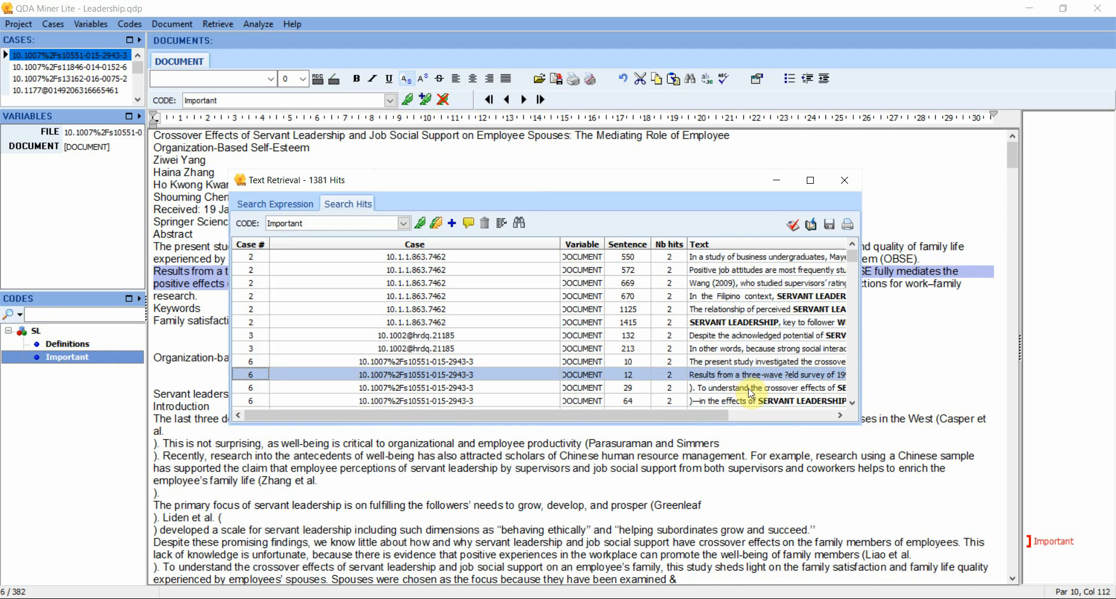
pyautogui.click(750, 389)
pyautogui.click(731, 271)
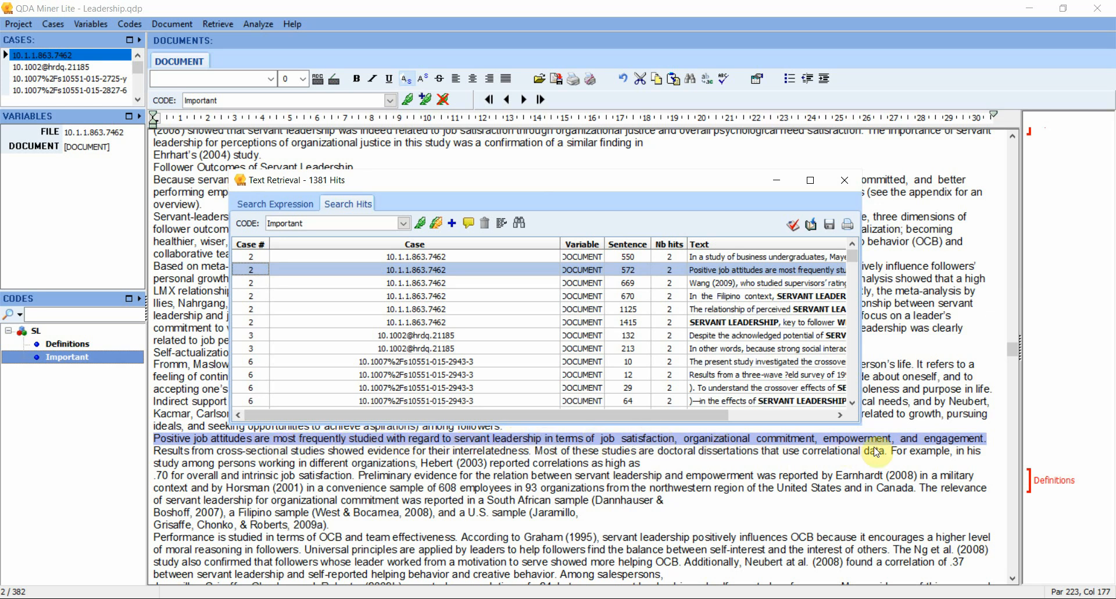
pyautogui.click(708, 284)
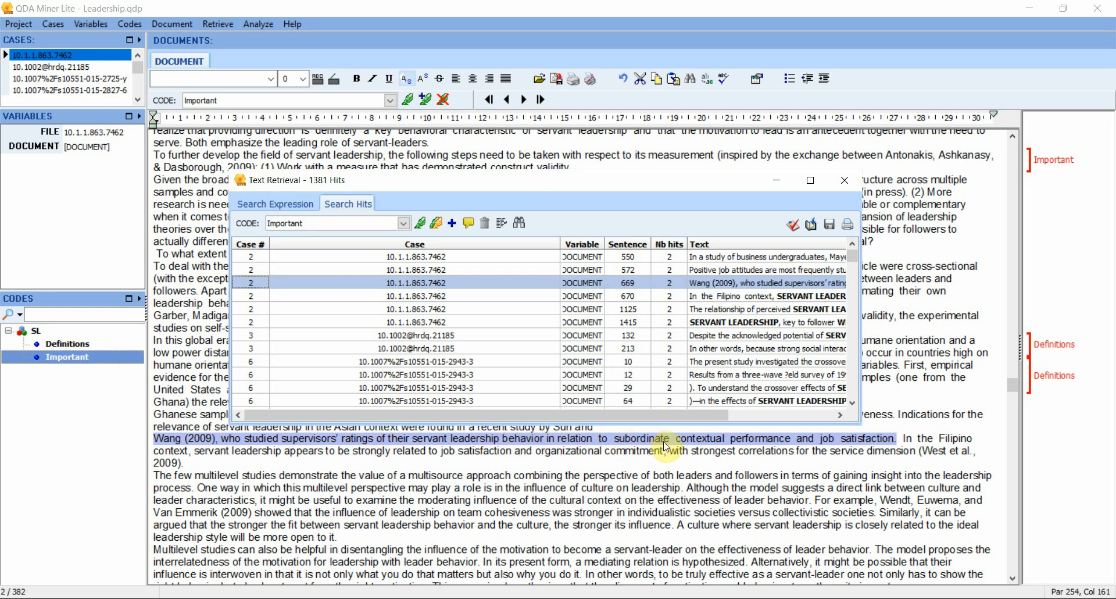
pyautogui.click(772, 323)
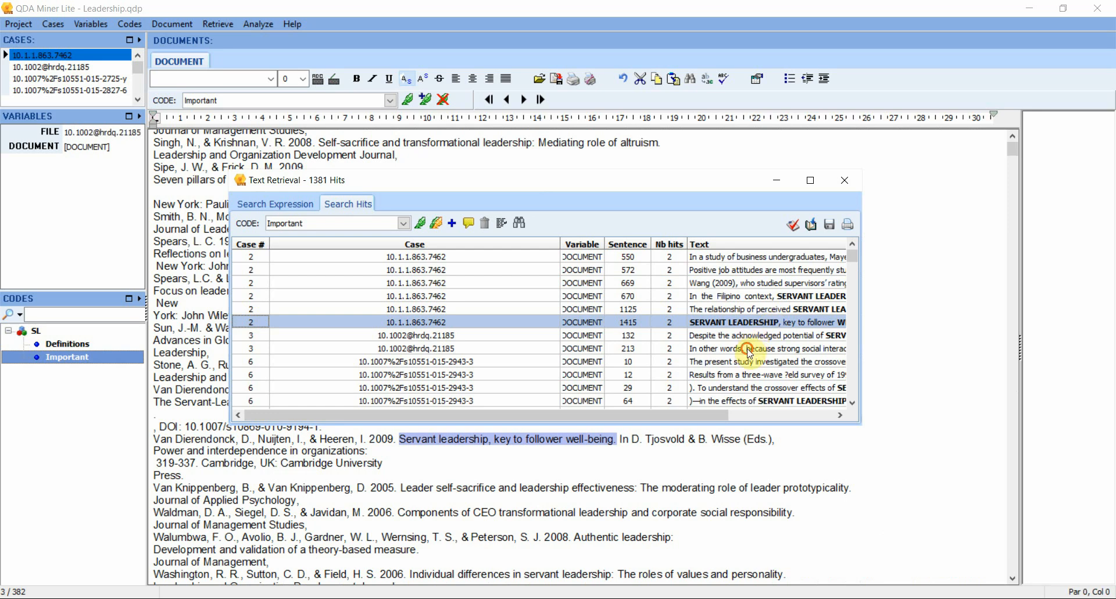
pyautogui.click(747, 349)
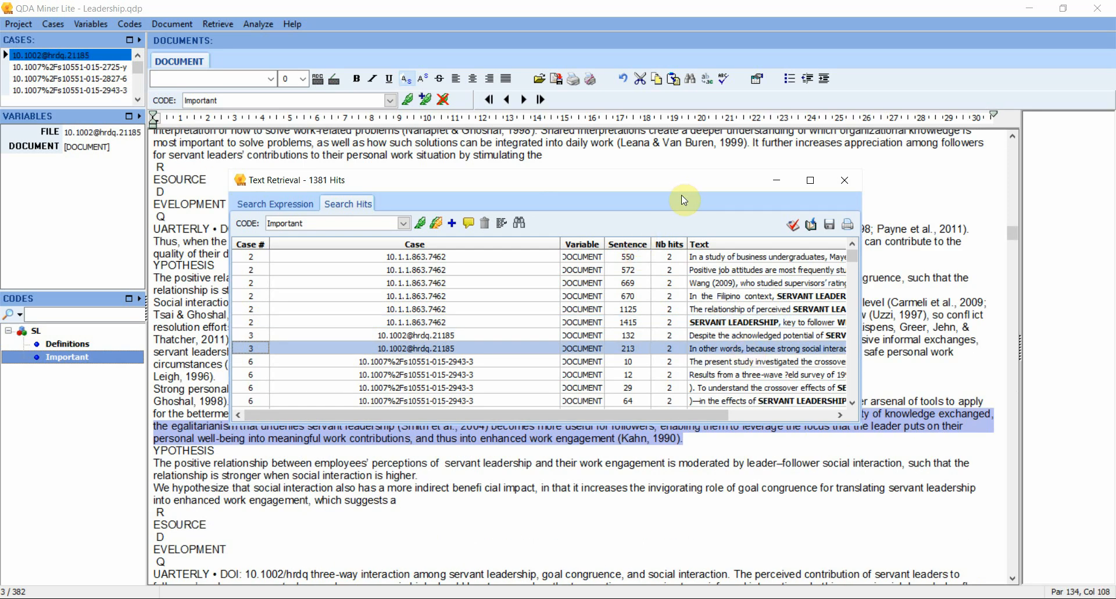
# - Move the results window up clear of the highlighted passage and check further hits of cases 2 and 3 in context
pyautogui.moveTo(656, 189); pyautogui.dragTo(705, 114)
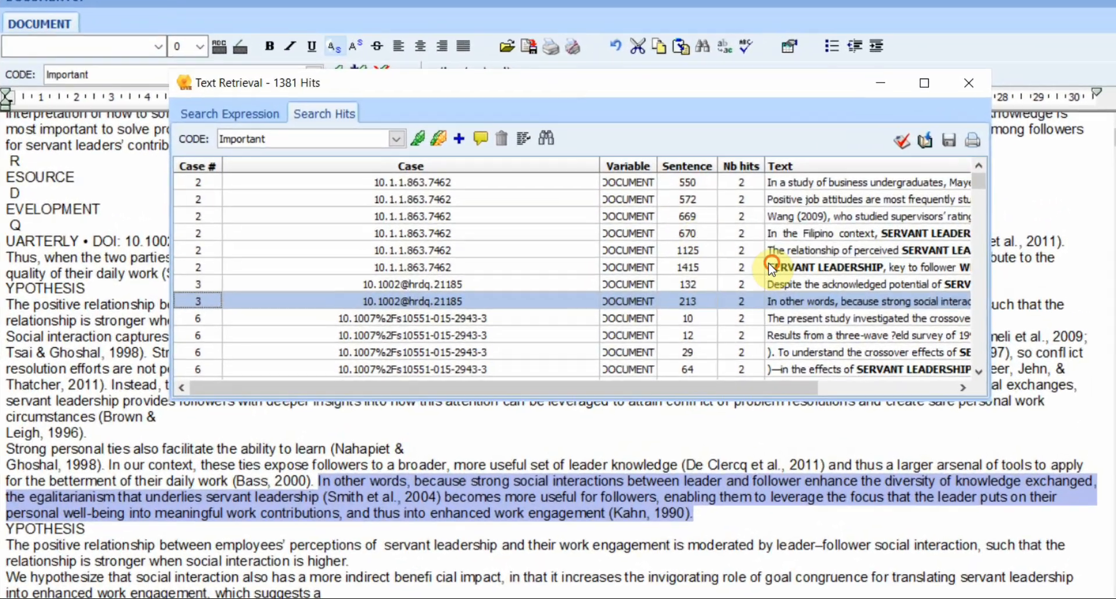
pyautogui.click(772, 268)
pyautogui.click(827, 213)
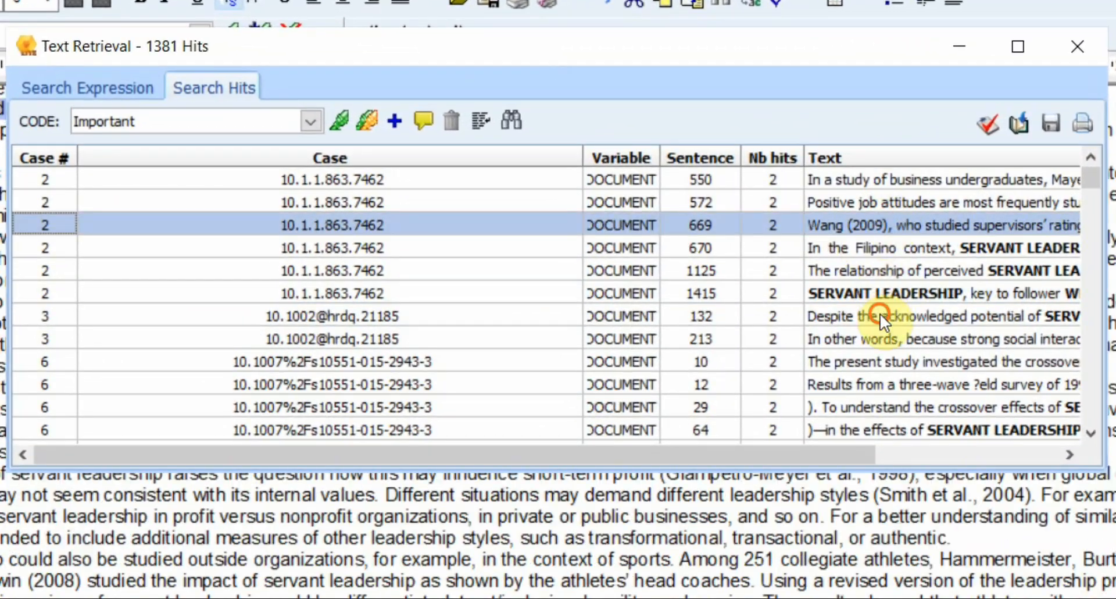
pyautogui.click(822, 283)
pyautogui.click(814, 334)
pyautogui.click(868, 244)
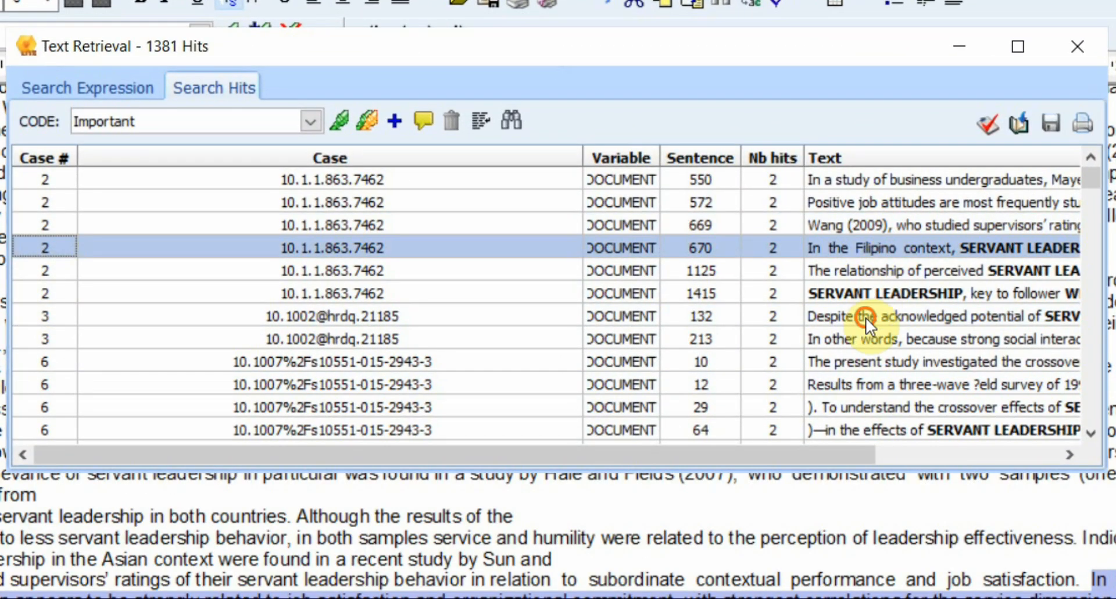
pyautogui.click(866, 317)
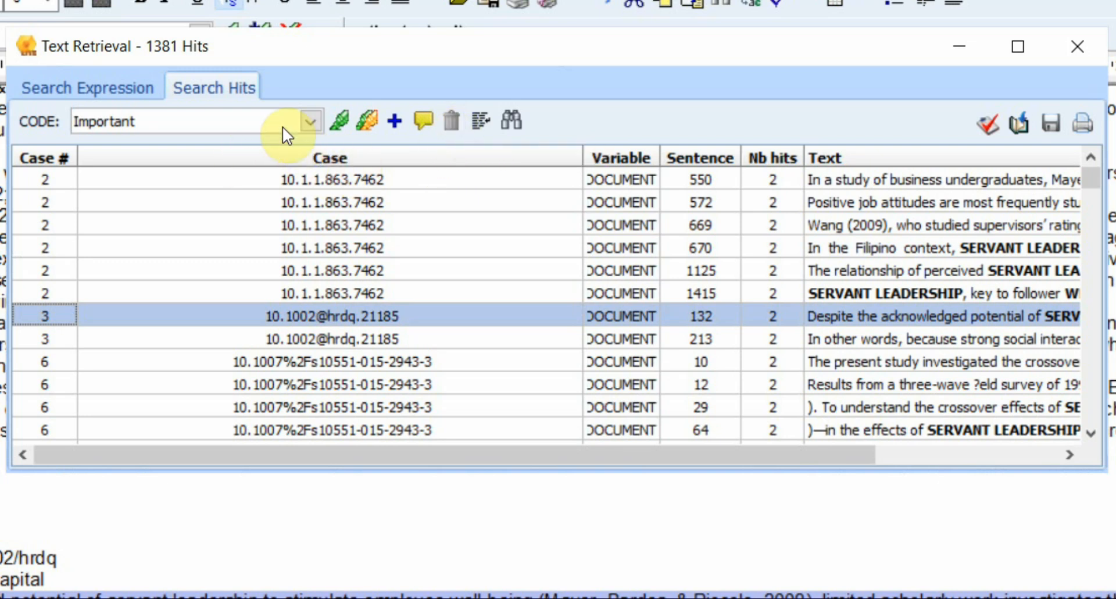
# - Create a code named REL of SL and LS under a new category SL and LS, and select it in the code list
pyautogui.click(394, 121)
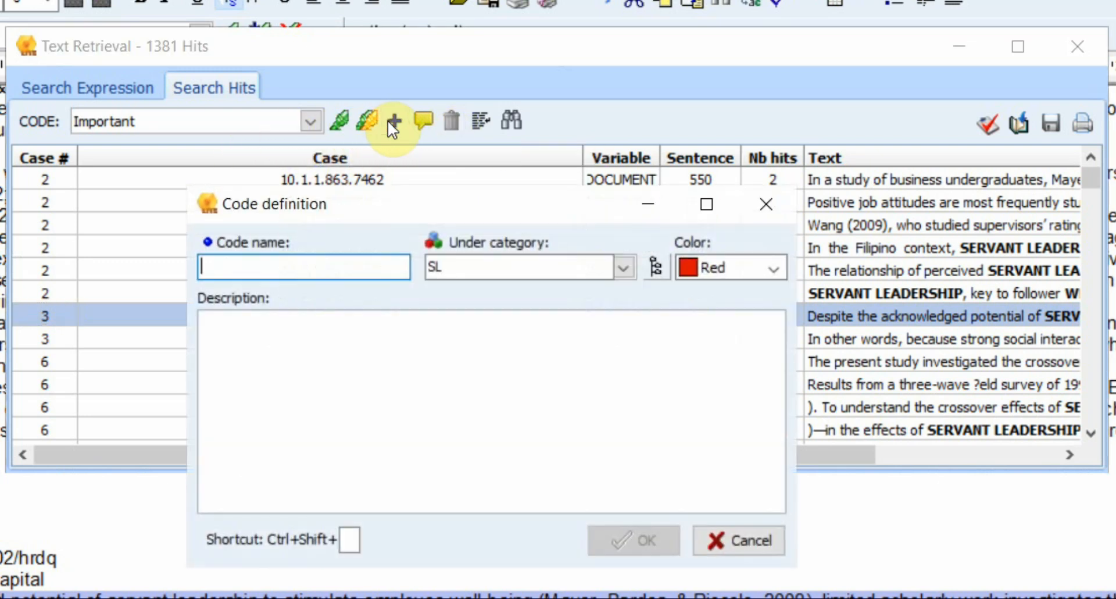
pyautogui.write('SL ')
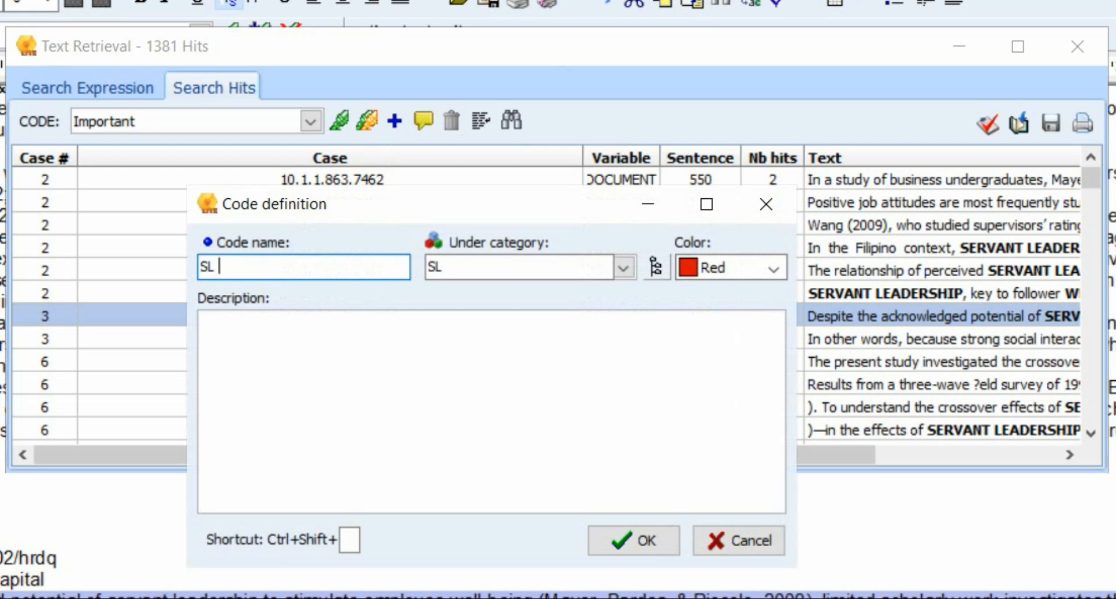
pyautogui.write('and LS')
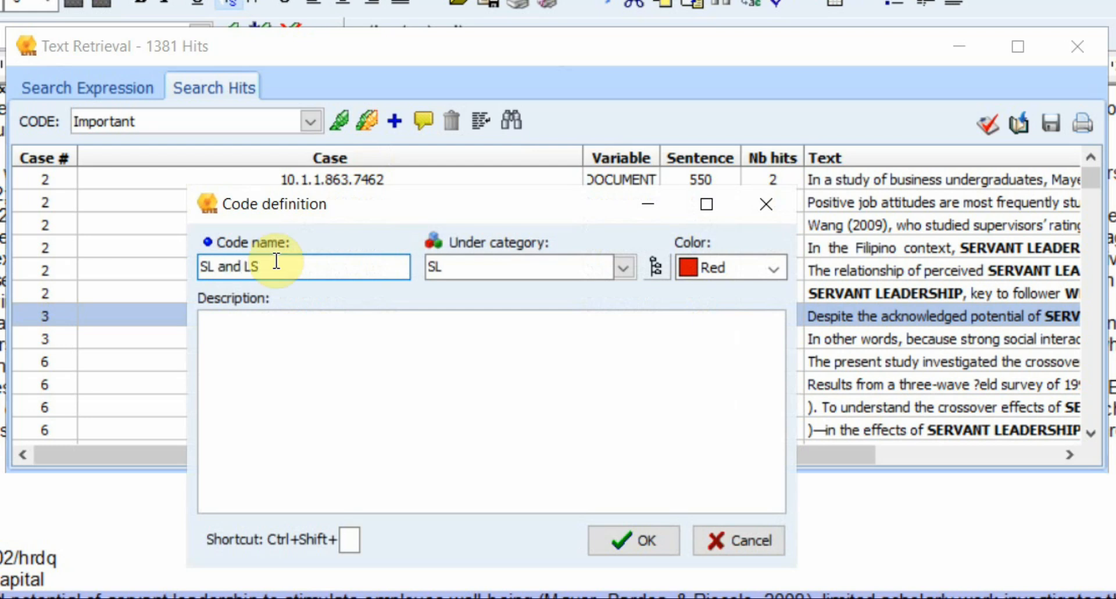
pyautogui.click(490, 263)
pyautogui.write('and LS')
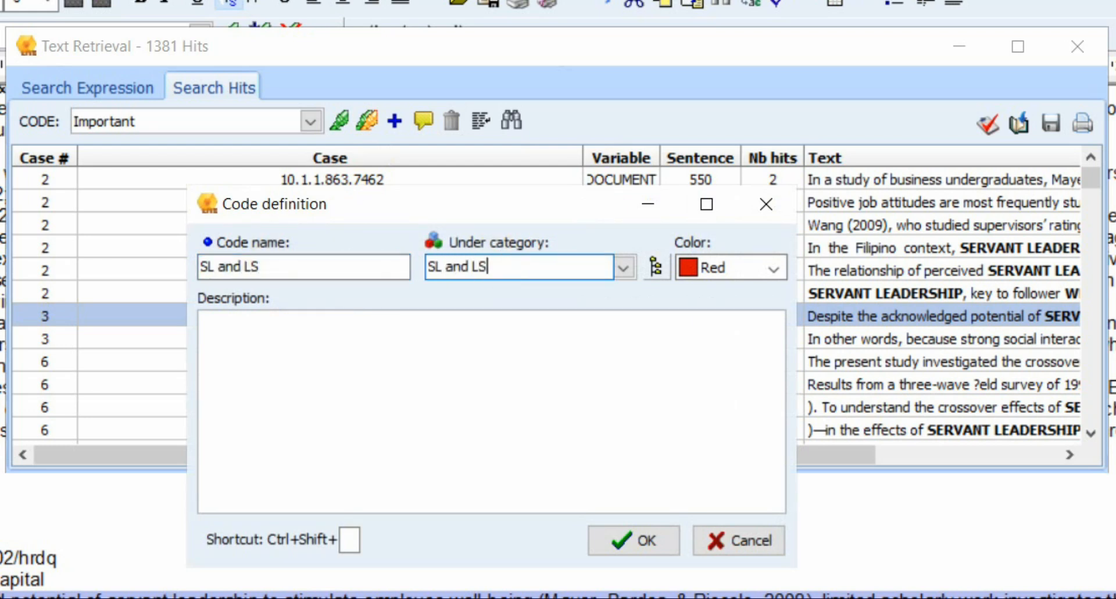
pyautogui.click(274, 266)
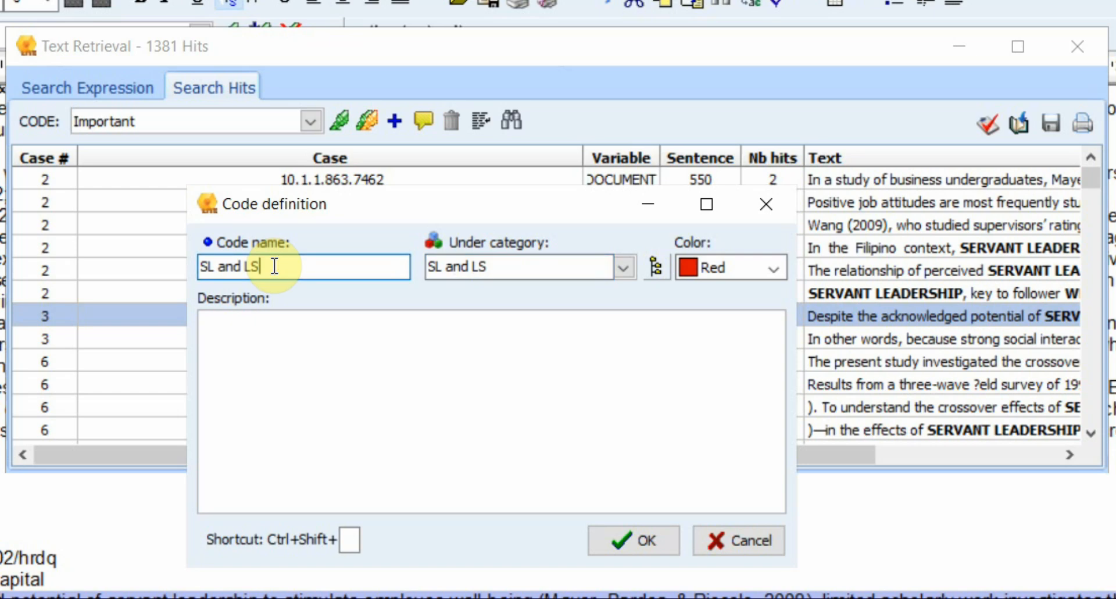
pyautogui.write('REL of')
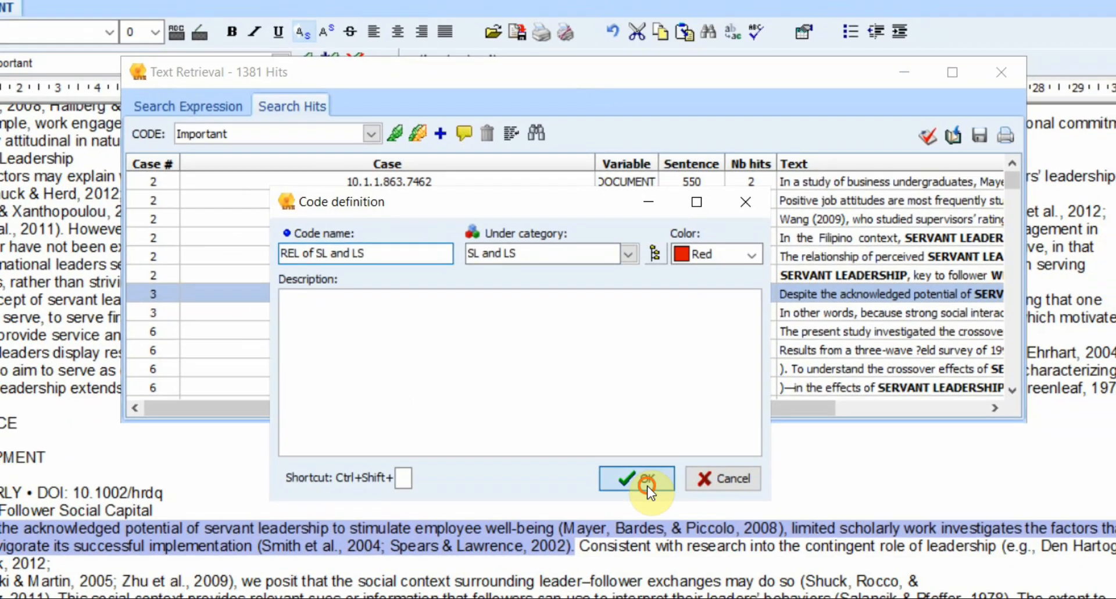
pyautogui.click(637, 540)
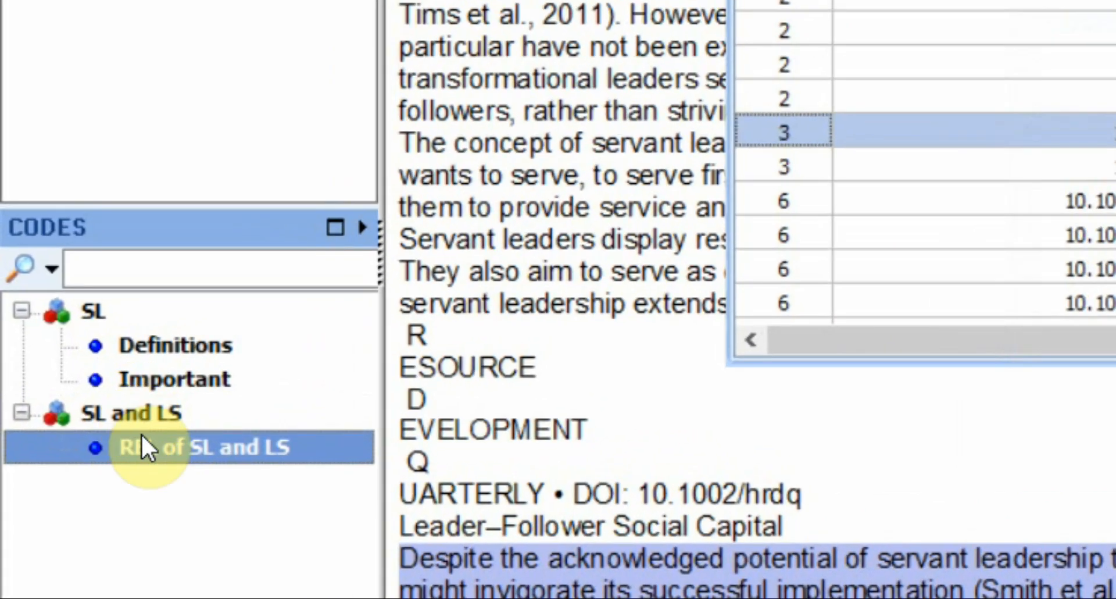
pyautogui.click(63, 372)
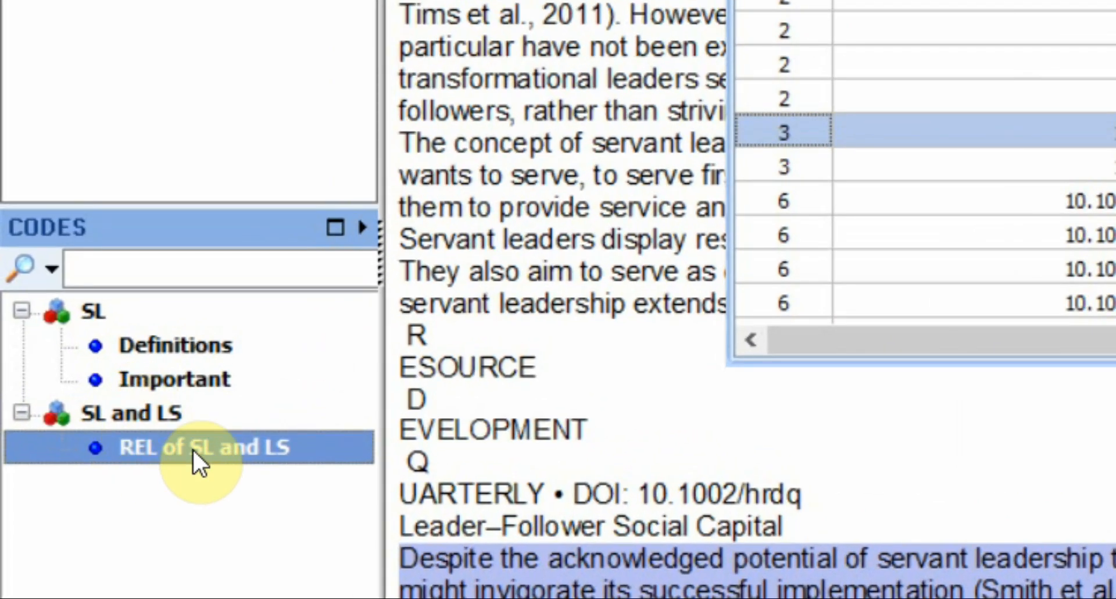
# - Append AND Theory to the search expression, run the search and view the case 82 hit in its document
pyautogui.click(814, 1)
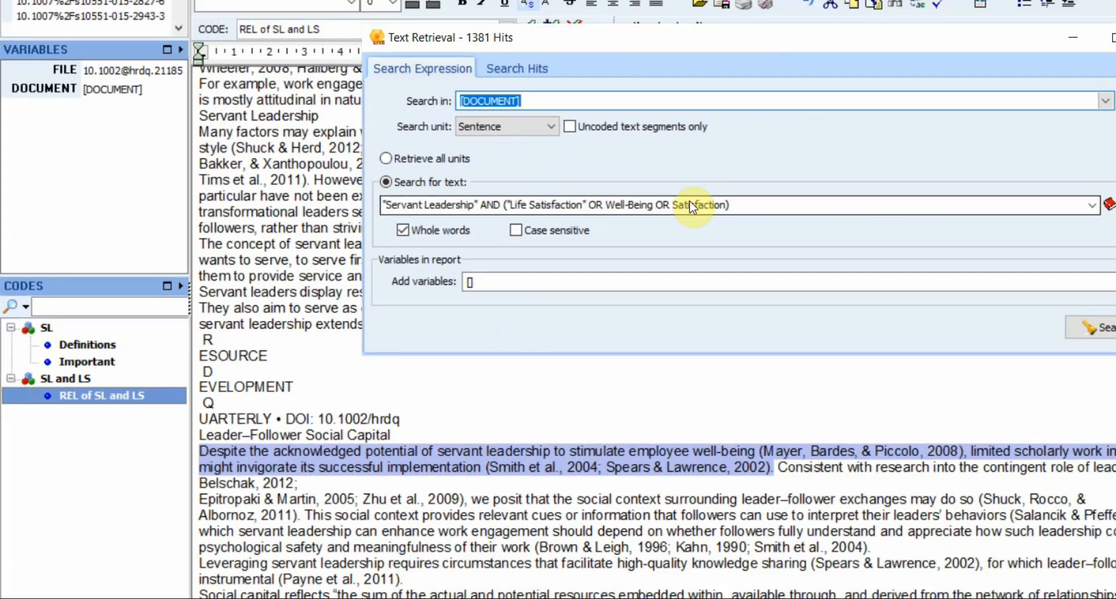
pyautogui.click(1105, 111)
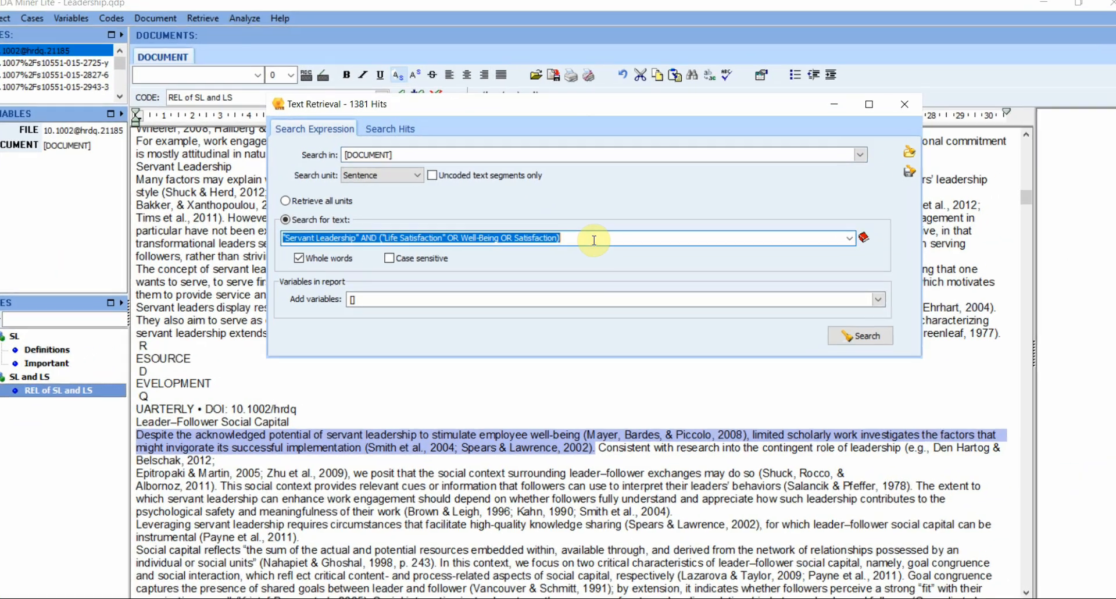
pyautogui.click(1104, 112)
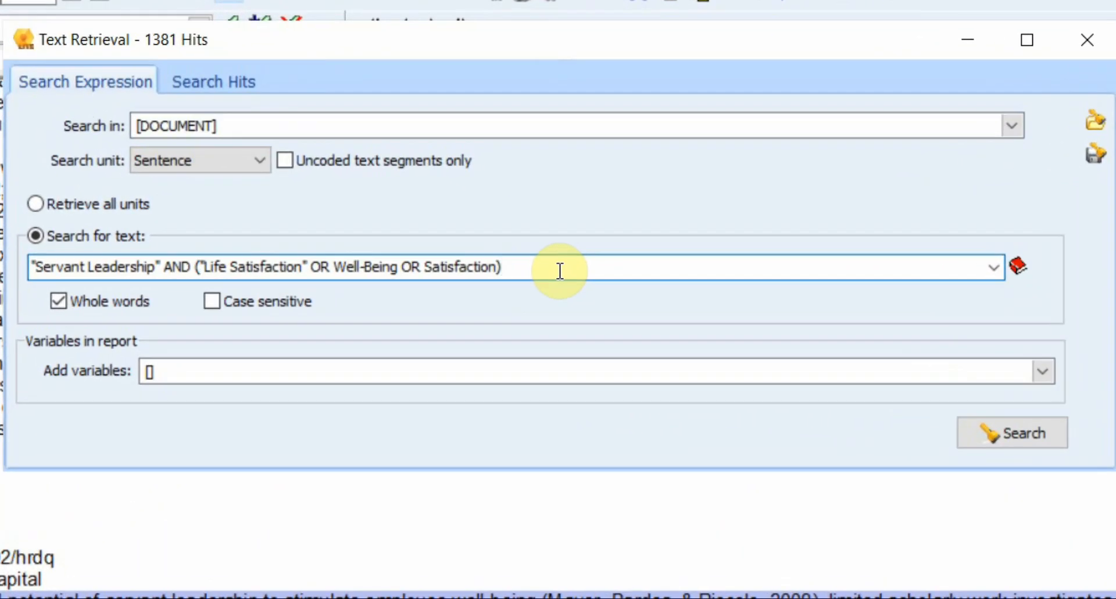
pyautogui.write('AND ')
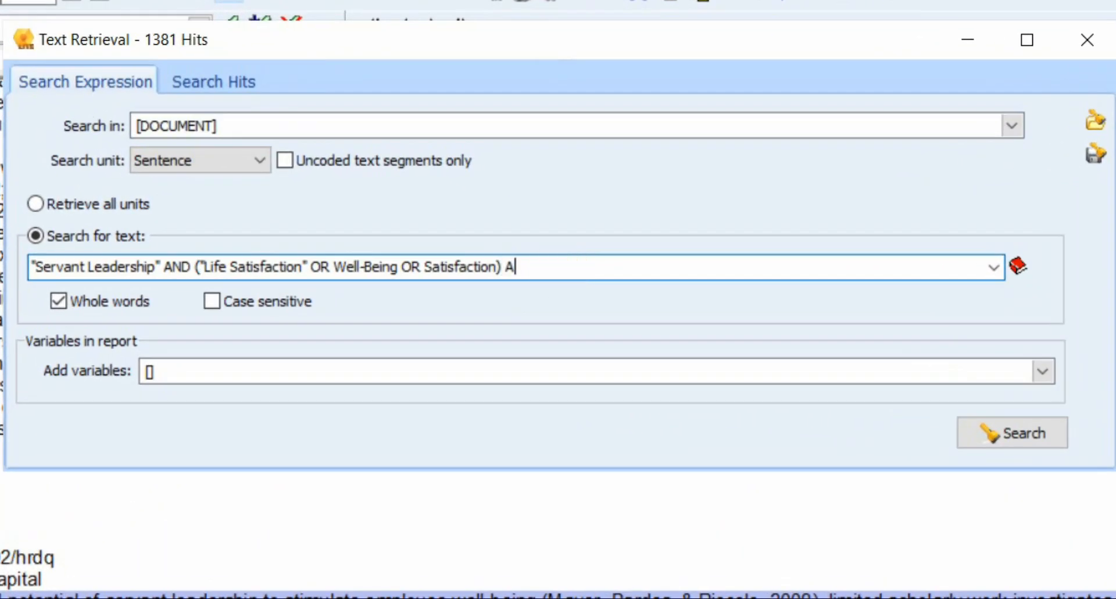
pyautogui.write('Theory')
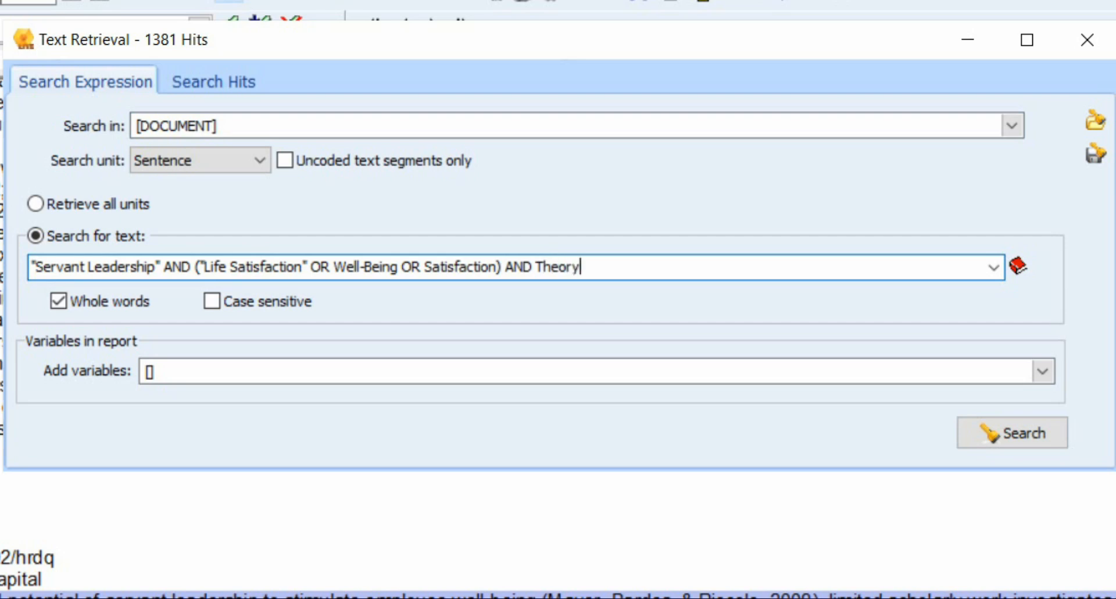
pyautogui.click(1001, 441)
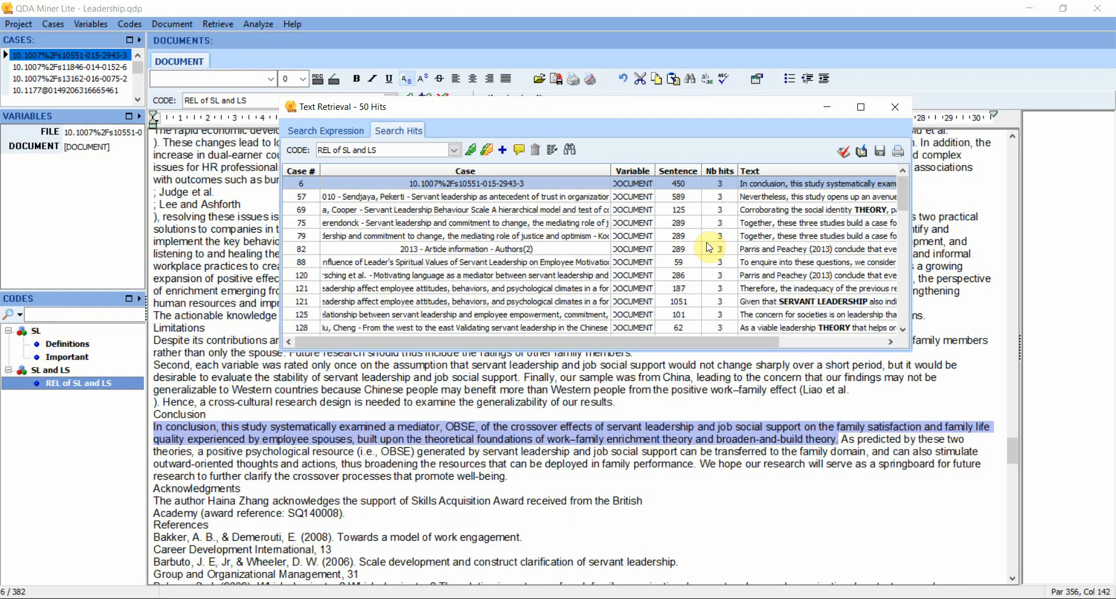
pyautogui.click(845, 248)
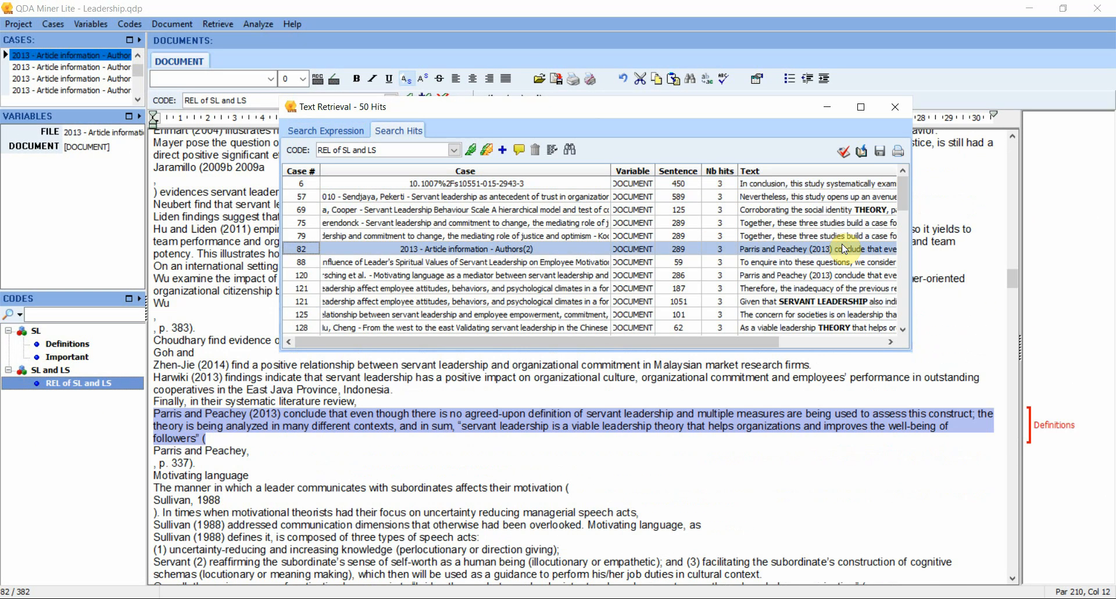
# - View the case 88 hit in its document and create a code named SL and LS Theory under the category SL and LS
pyautogui.click(841, 263)
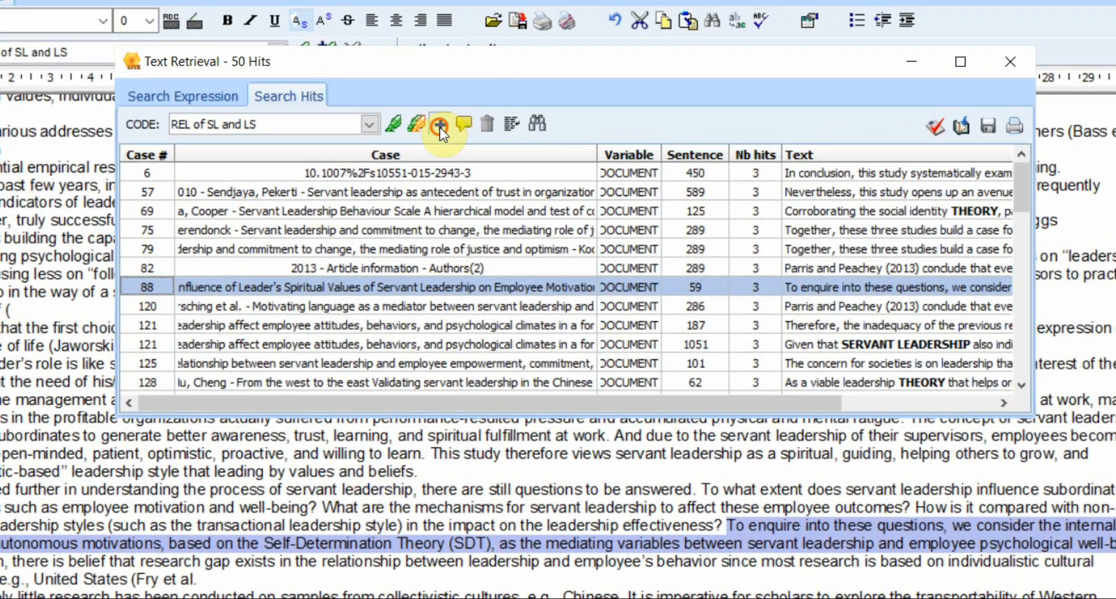
pyautogui.click(503, 150)
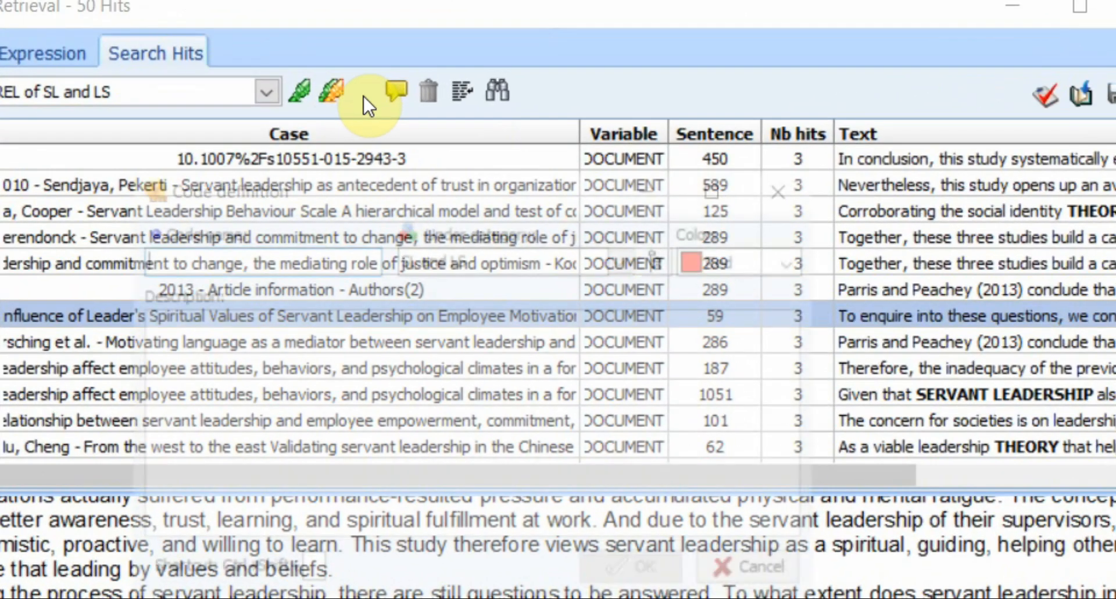
pyautogui.write('S')
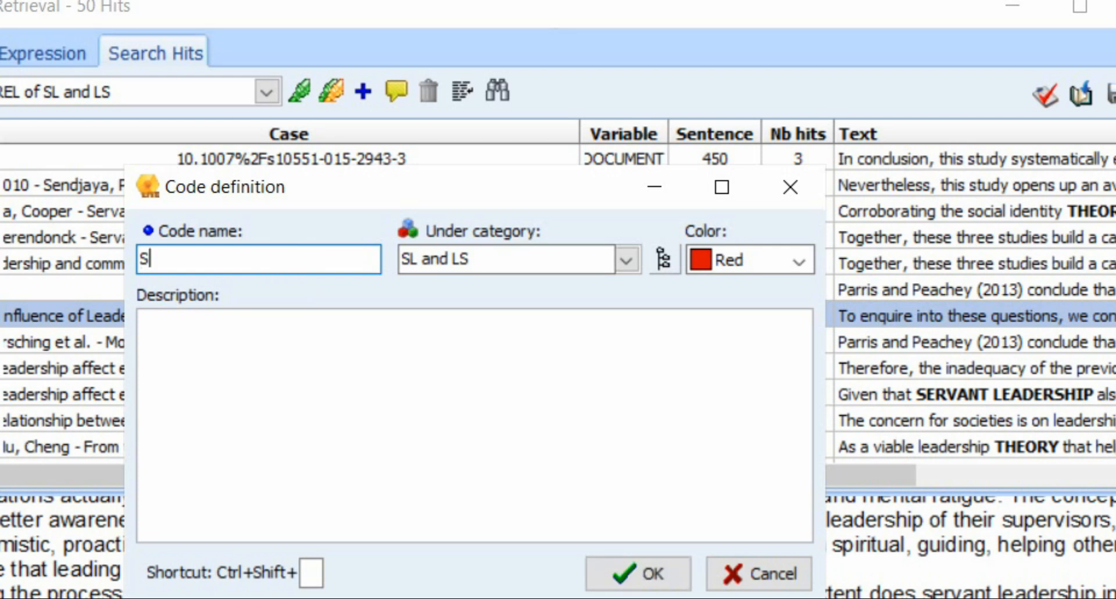
pyautogui.write('L  LE')
pyautogui.write(' Theory')
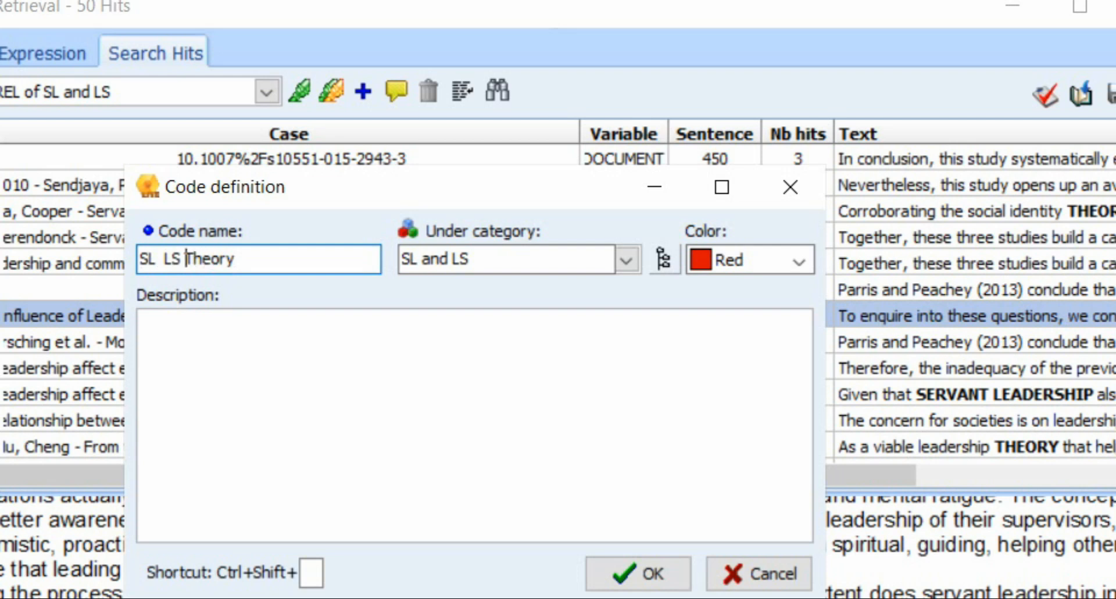
pyautogui.write('and')
pyautogui.press('Left')
pyautogui.press('Left')
pyautogui.press('Left')
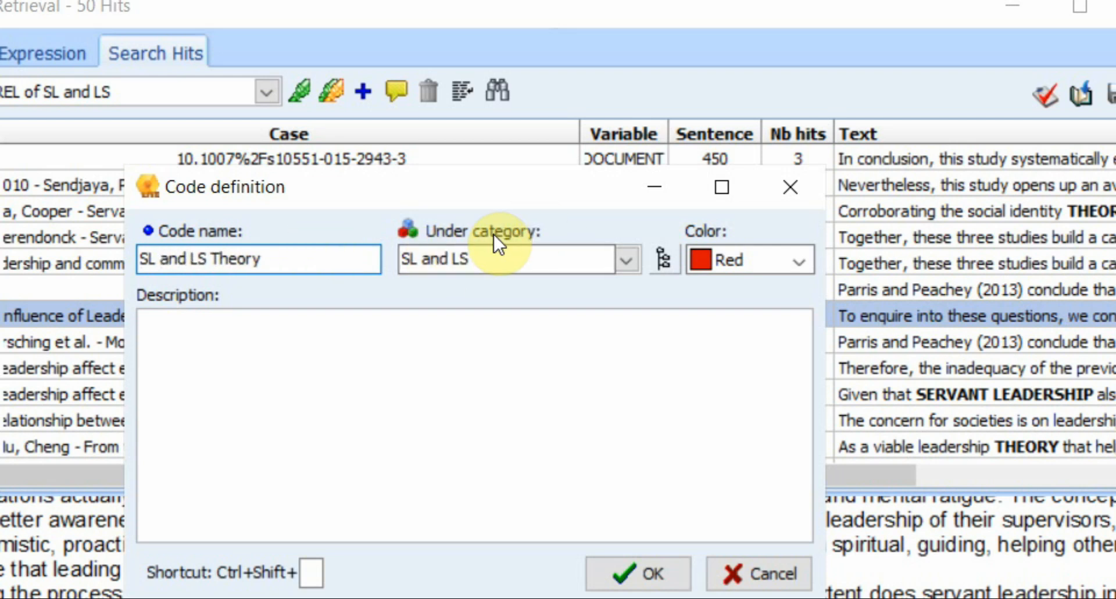
pyautogui.click(660, 574)
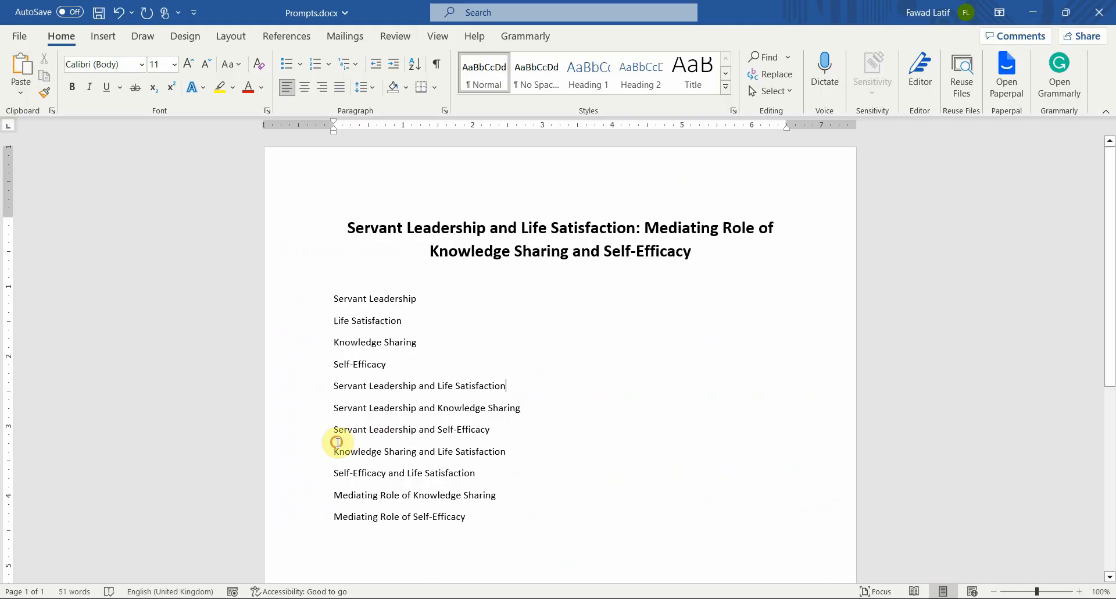
# - Switch to Prompts.docx in Word and mark the topics from Servant Leadership and Self-Efficacy down to Mediating Role of Knowledge Sharing
pyautogui.moveTo(335, 432); pyautogui.dragTo(516, 501)
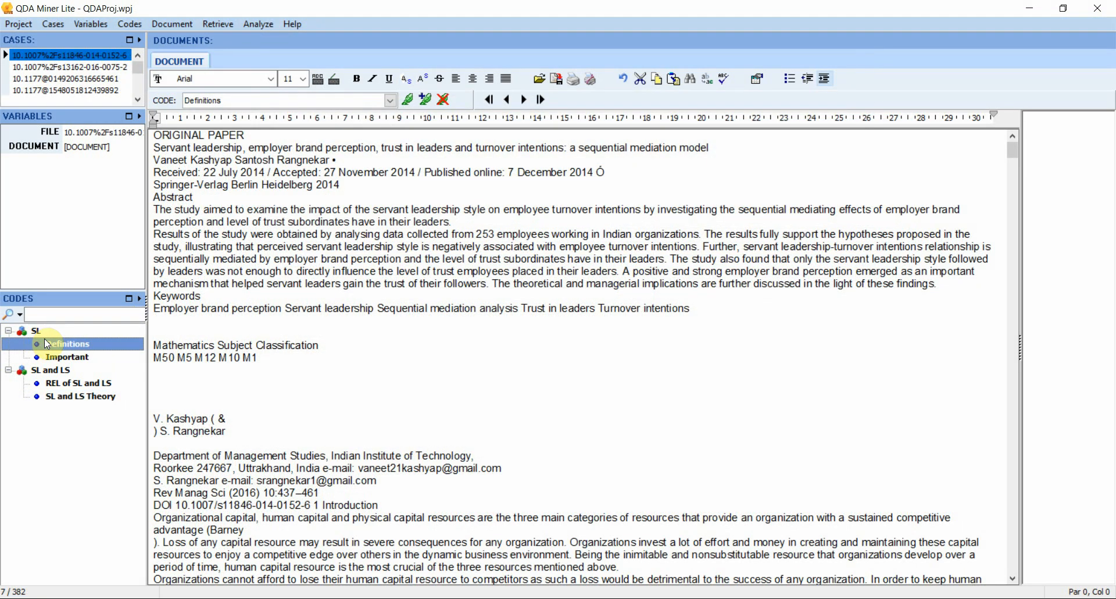
# - Switch to the QDAProj project in QDA Miner Lite, retrieve the segments coded Definitions and choose Definitions as the code for the hits
pyautogui.rightClick(66, 345)
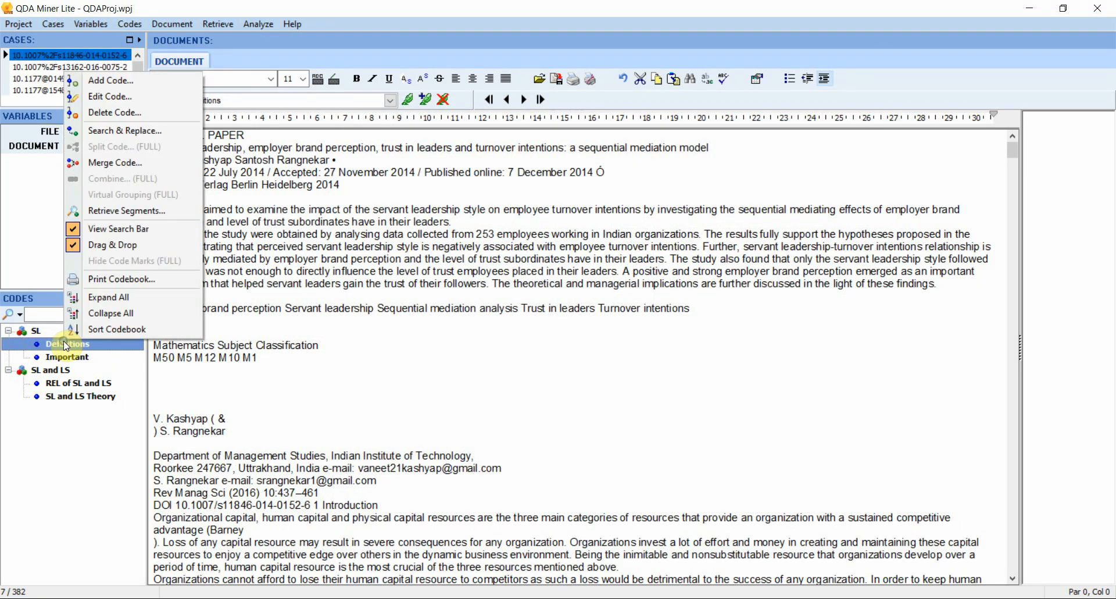
pyautogui.click(140, 213)
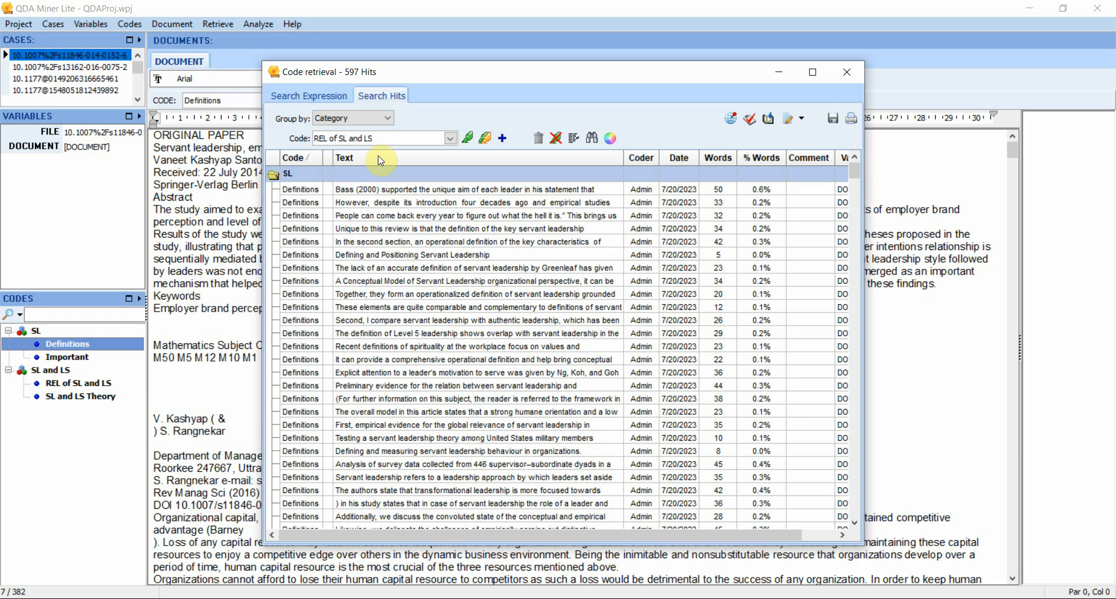
pyautogui.click(451, 138)
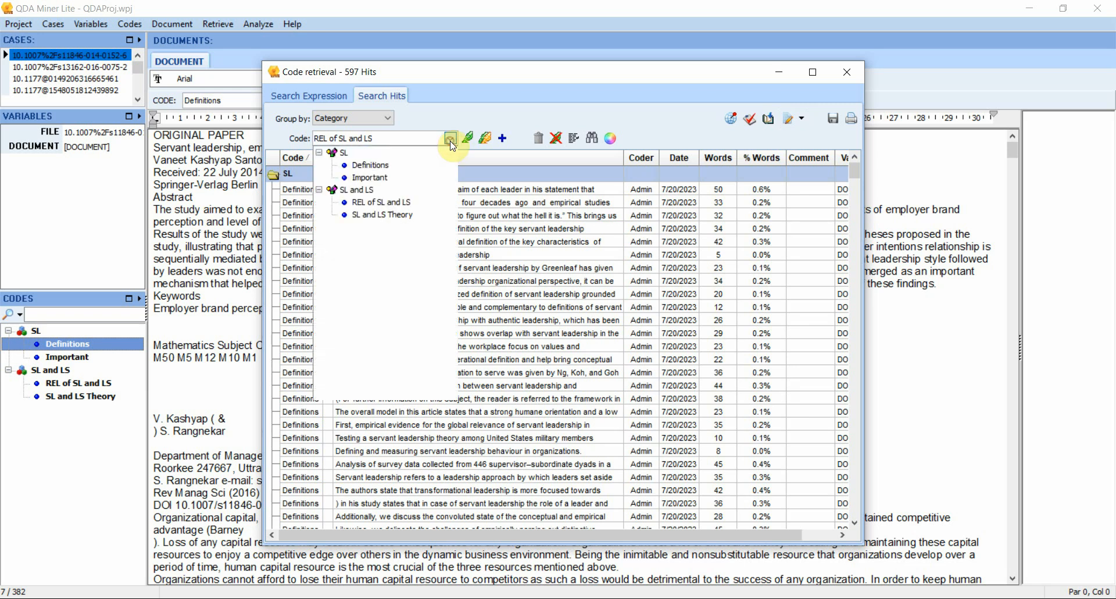
pyautogui.click(372, 165)
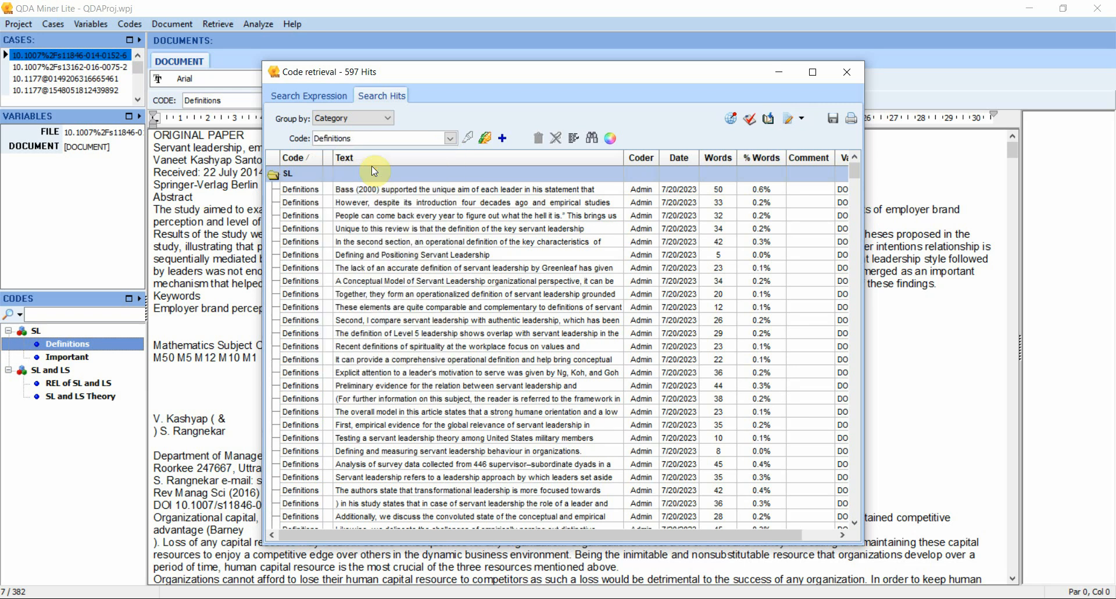
# - Generate a report of the retrieved Definitions segments, look through it and the hit list to the end, and close both
pyautogui.click(789, 124)
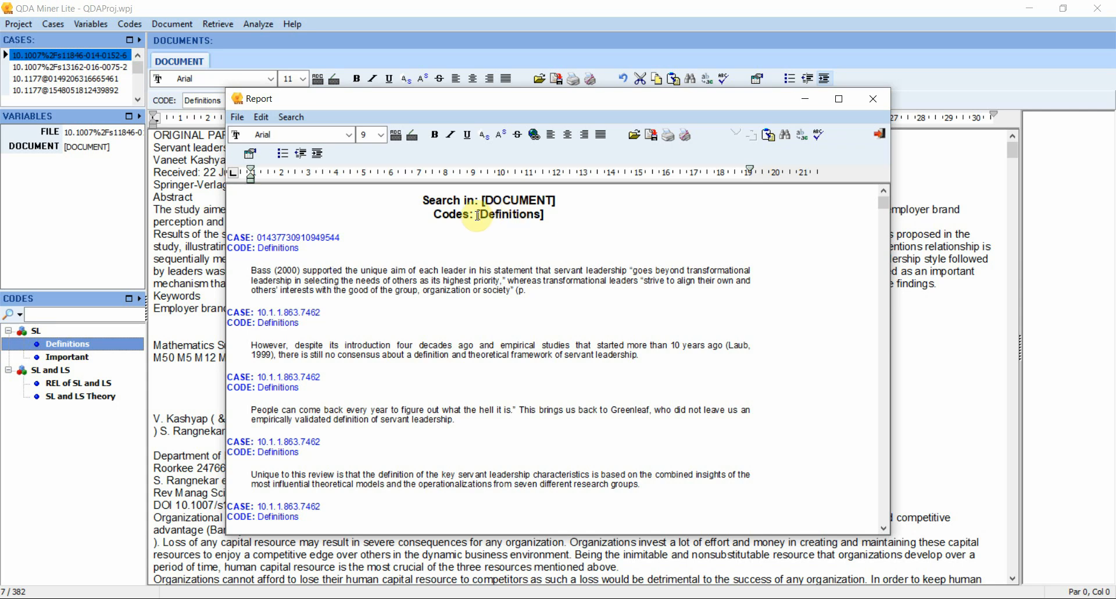
pyautogui.scroll(-10, 452, 302)
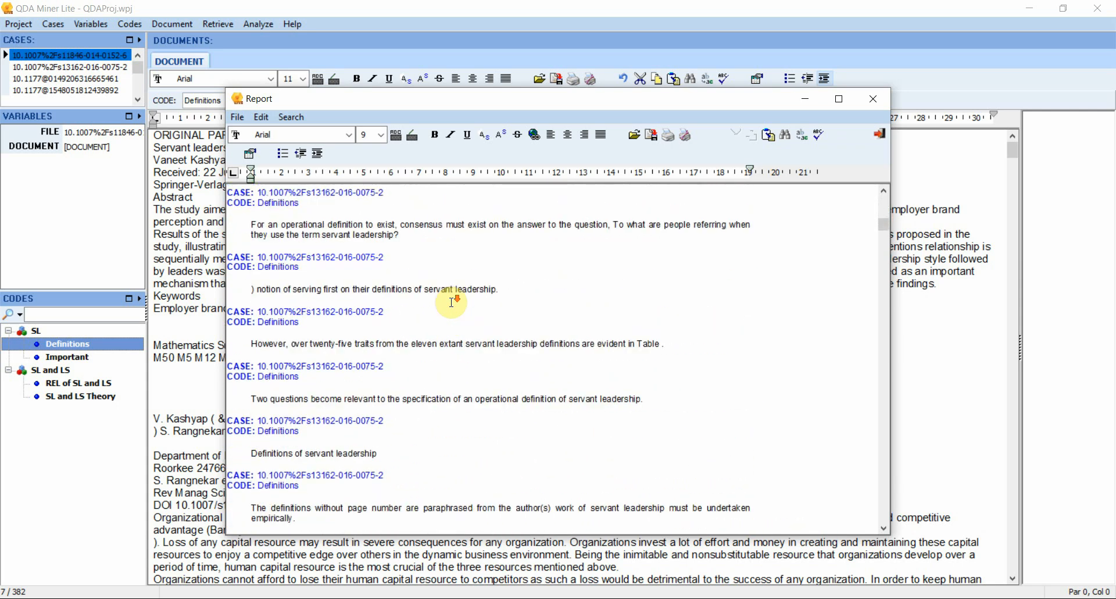
pyautogui.scroll(-2, 452, 302)
pyautogui.moveTo(884, 229); pyautogui.dragTo(885, 531)
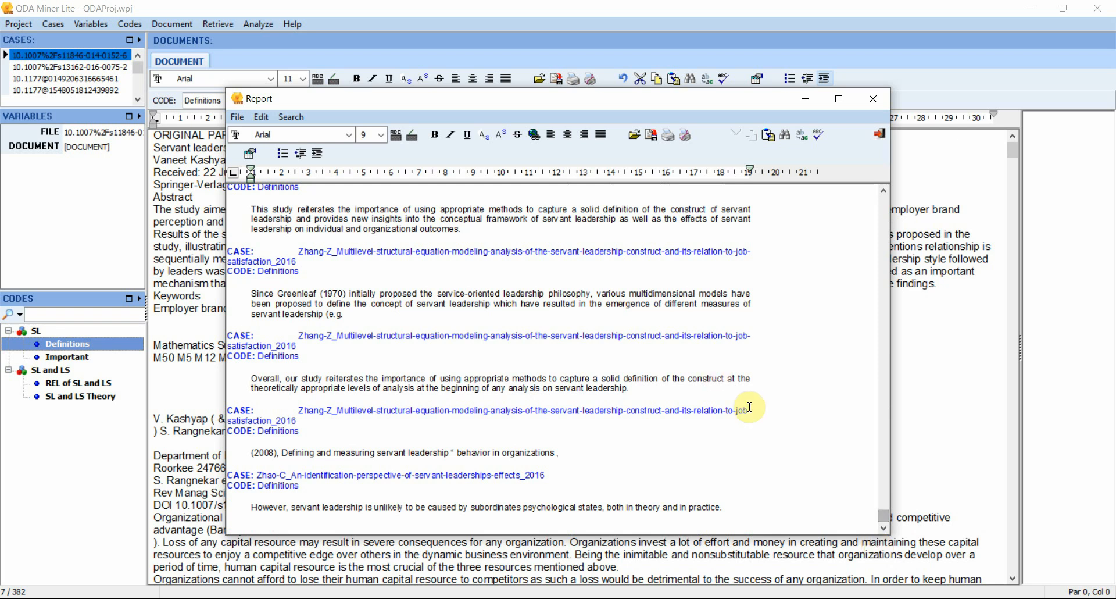
pyautogui.click(804, 350)
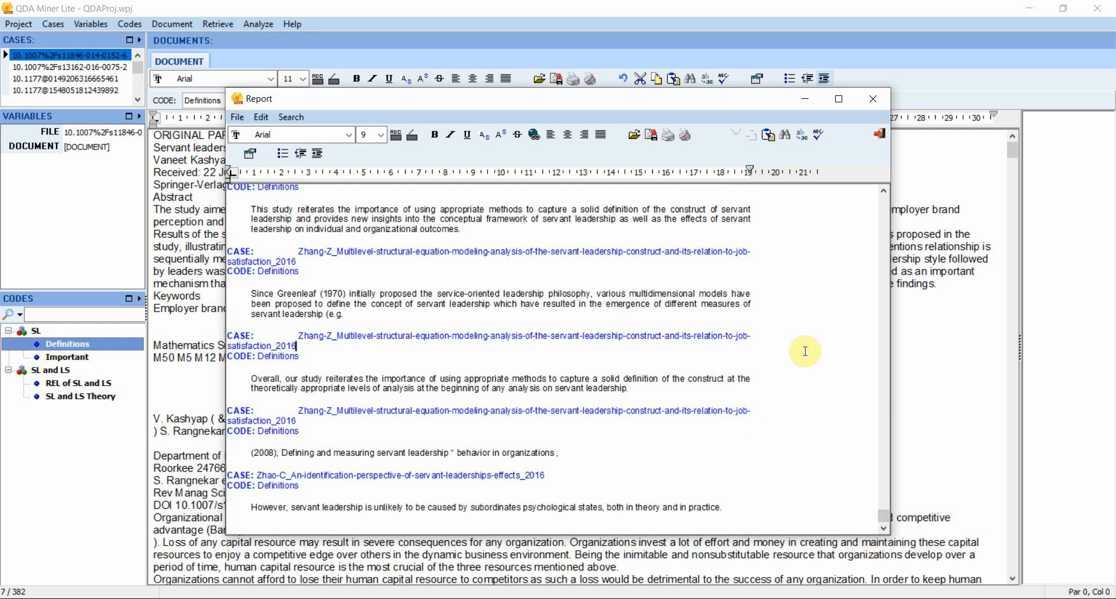
pyautogui.click(873, 99)
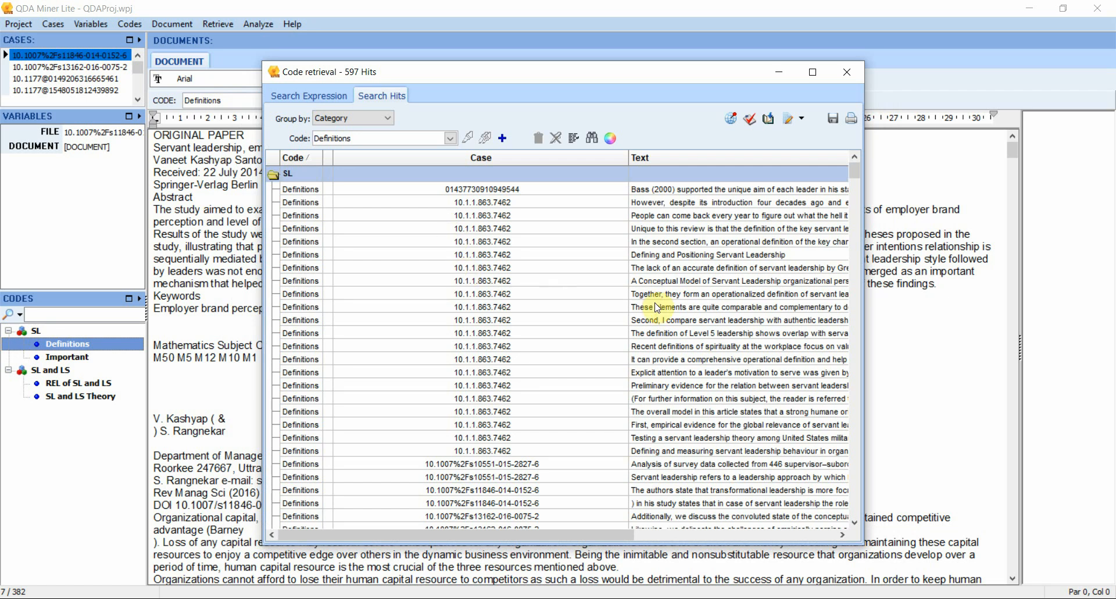
pyautogui.moveTo(855, 171); pyautogui.dragTo(863, 521)
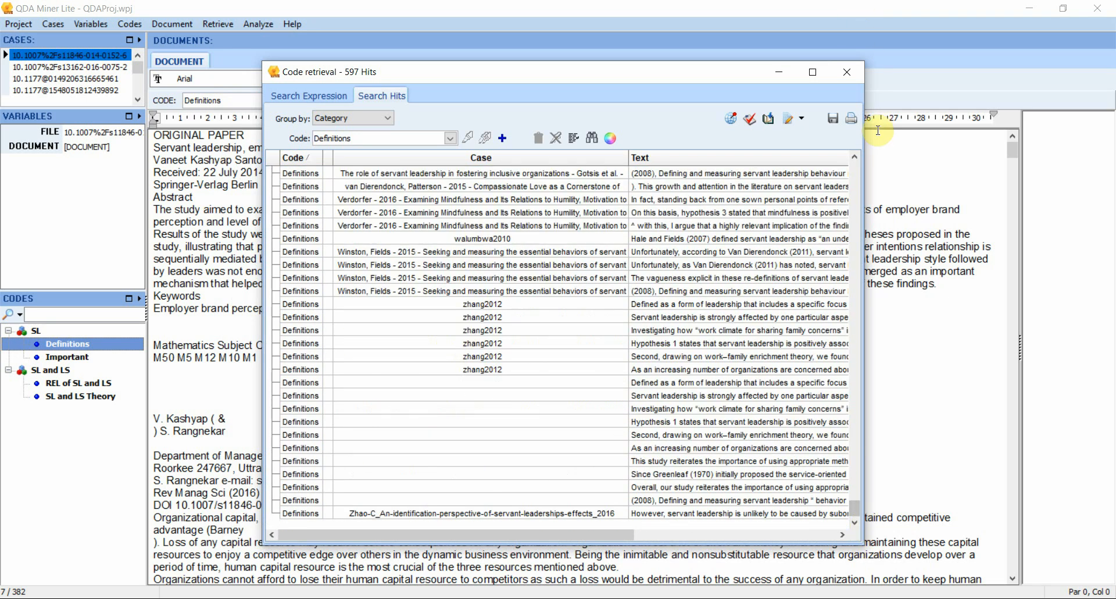
pyautogui.click(847, 72)
# - Retrieve the segments coded Important, view several of the hits in their documents and close the retrieval window
pyautogui.click(80, 396)
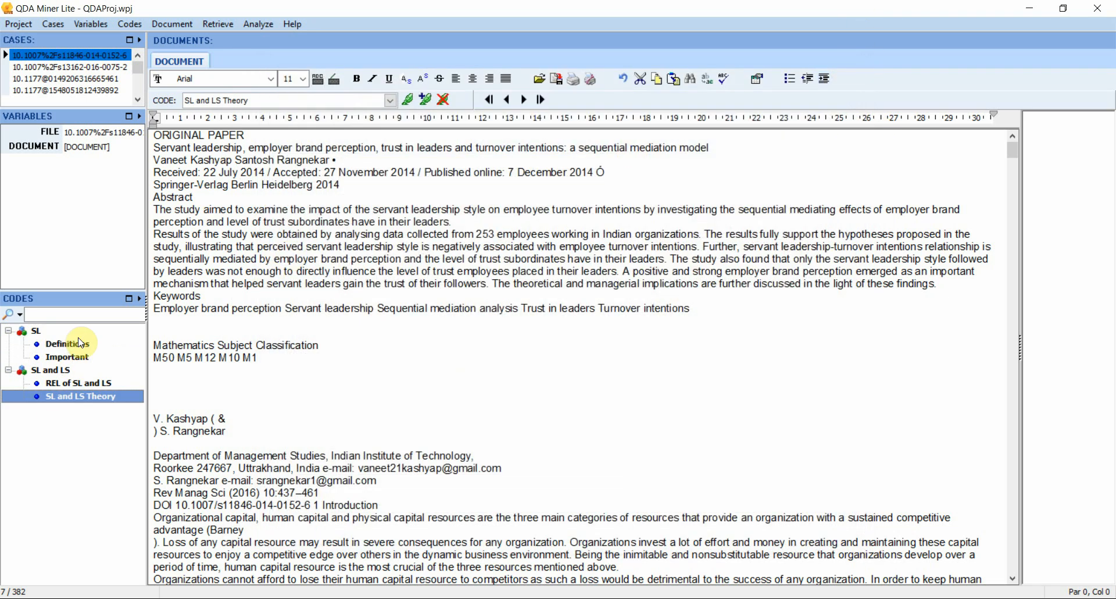
pyautogui.click(80, 357)
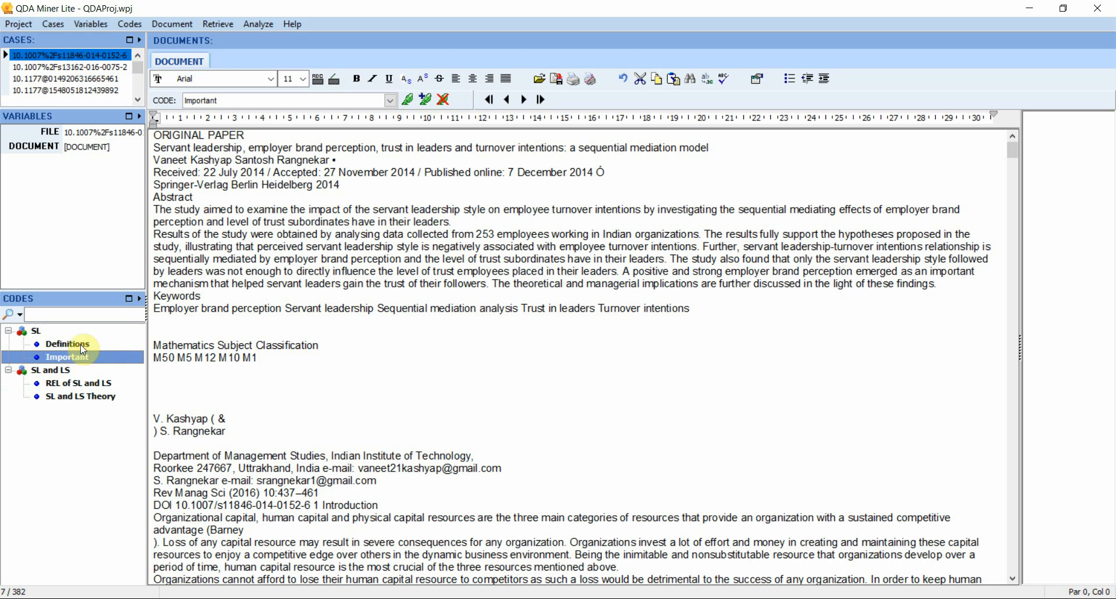
pyautogui.rightClick(82, 360)
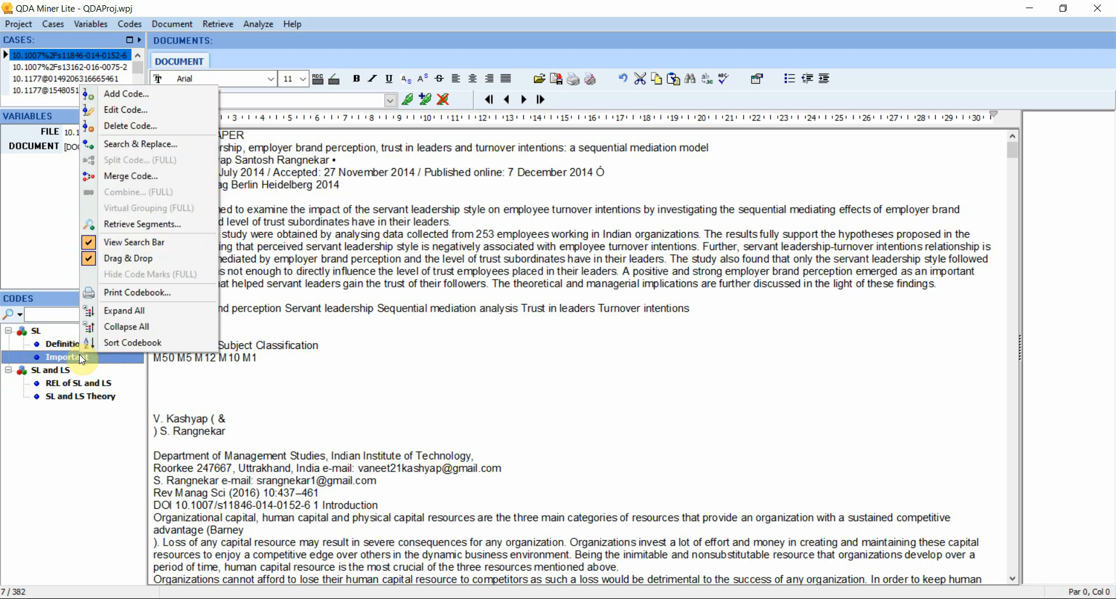
pyautogui.click(142, 224)
pyautogui.click(507, 330)
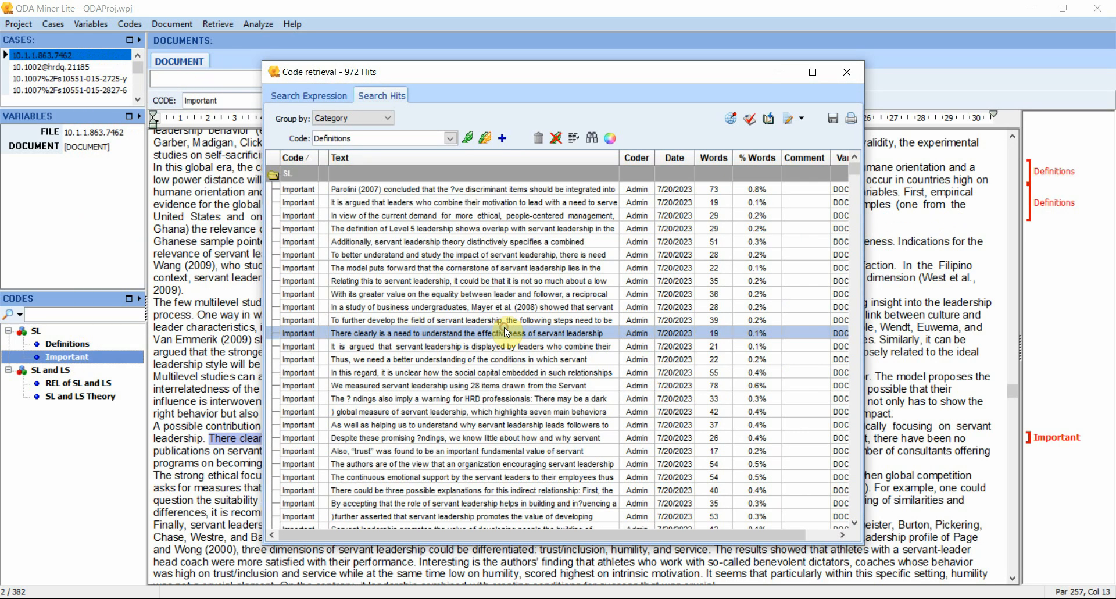
pyautogui.click(498, 399)
pyautogui.click(487, 282)
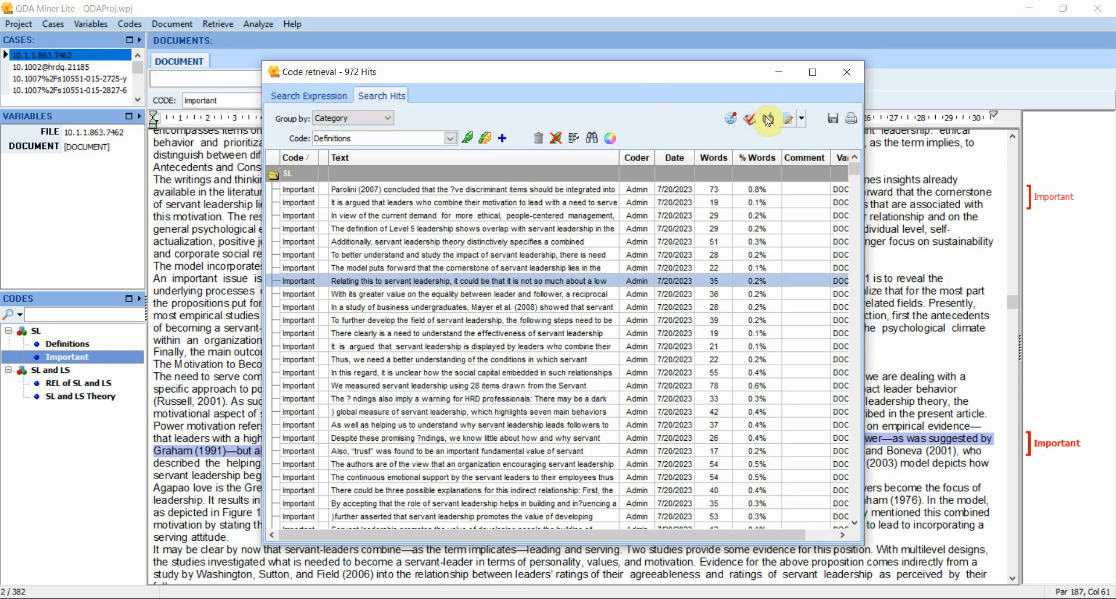
pyautogui.click(846, 74)
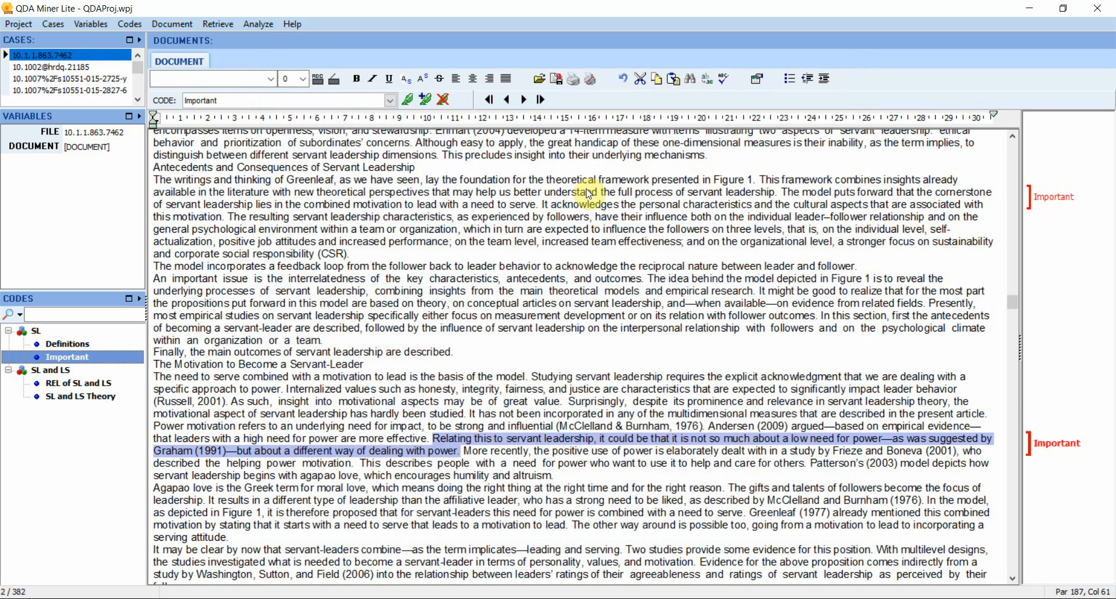
# - Run the retrieval for the Important code again and inspect a wider selection of its hits in context
pyautogui.rightClick(83, 358)
pyautogui.click(152, 229)
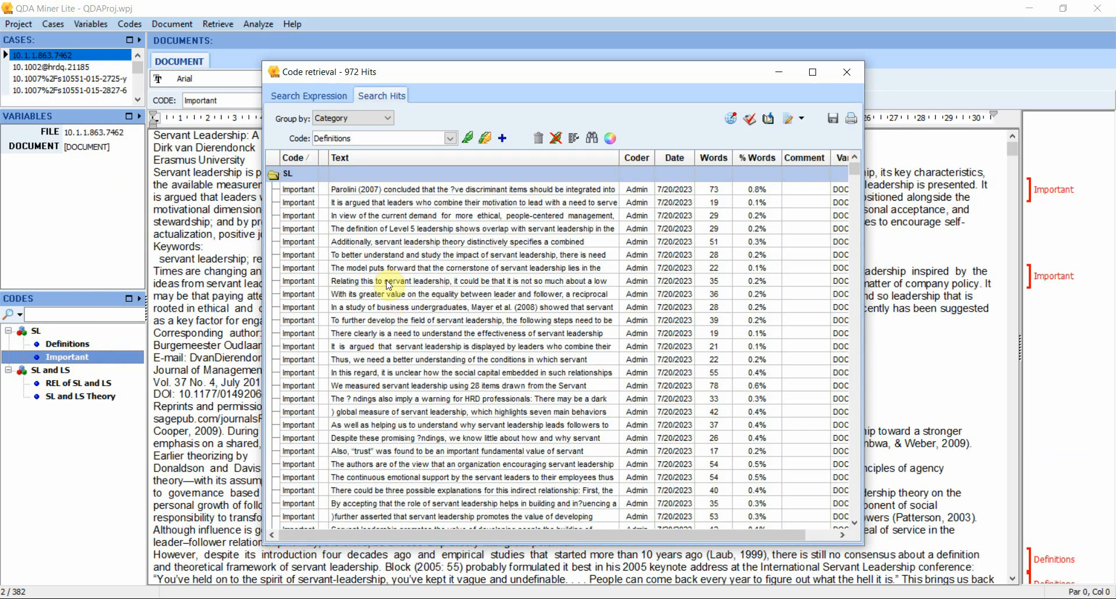
pyautogui.click(411, 274)
pyautogui.click(417, 333)
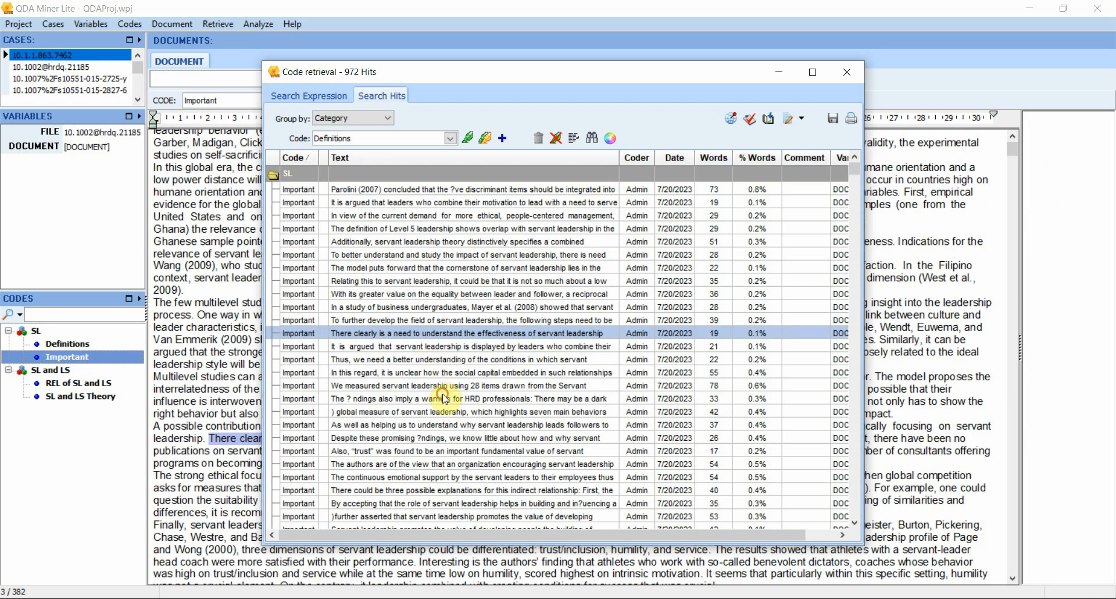
pyautogui.click(443, 398)
pyautogui.click(476, 452)
pyautogui.click(518, 335)
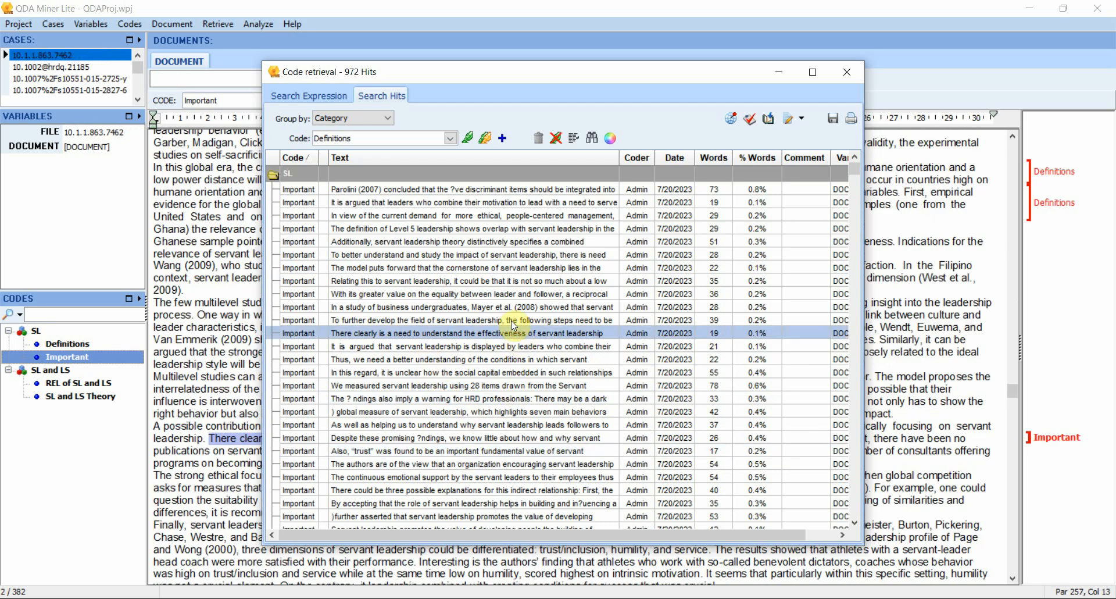
pyautogui.click(501, 247)
pyautogui.click(496, 440)
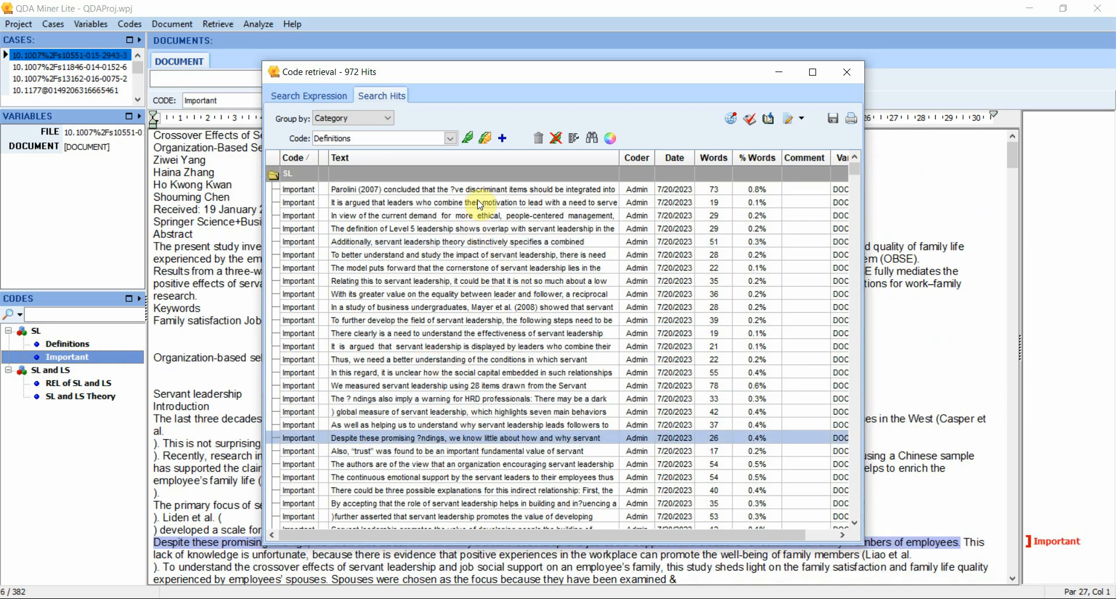